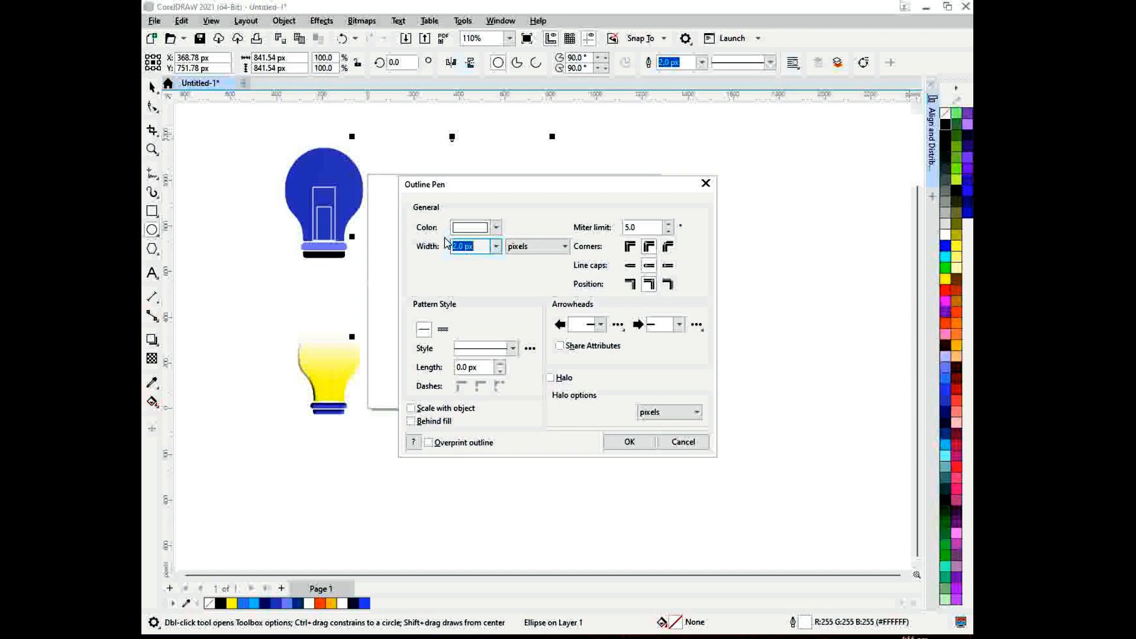
Step: Set the circle's outline color to black and move the circle to the middle of the page
{"action": "left_click", "coordinate": [473, 228]}
{"action": "left_click", "coordinate": [466, 294]}
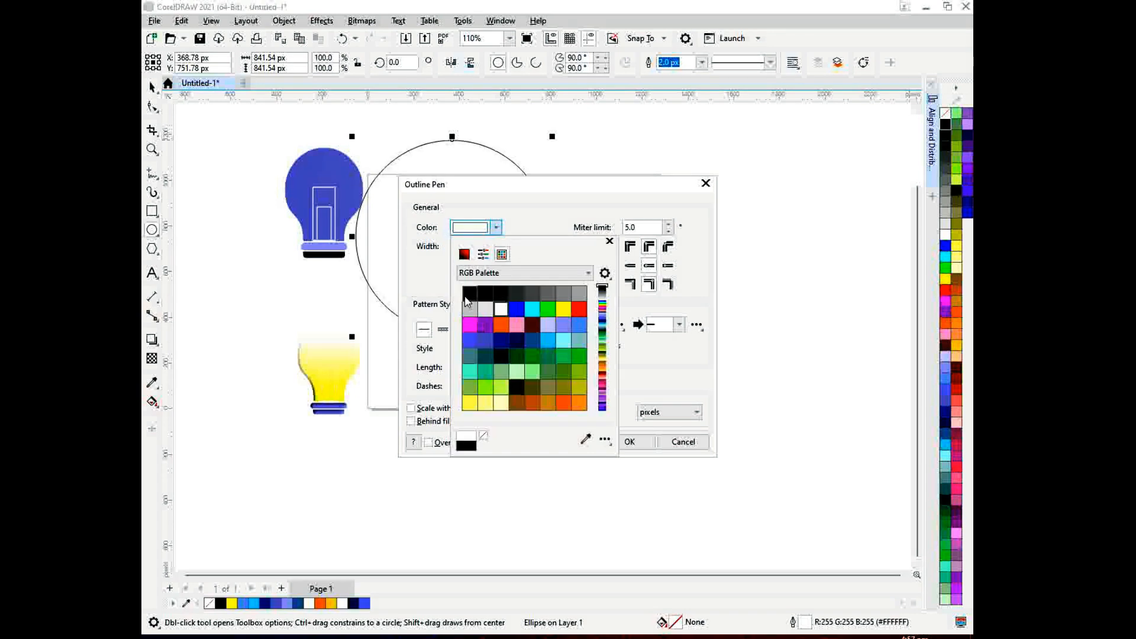
{"action": "left_click", "coordinate": [581, 208]}
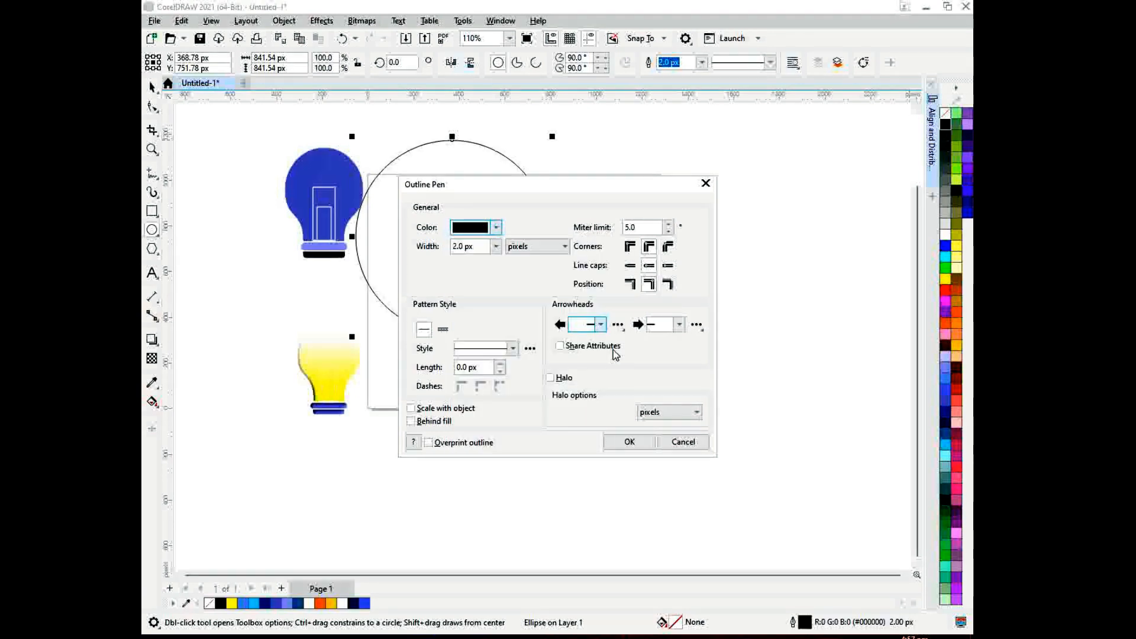
{"action": "left_click", "coordinate": [629, 441]}
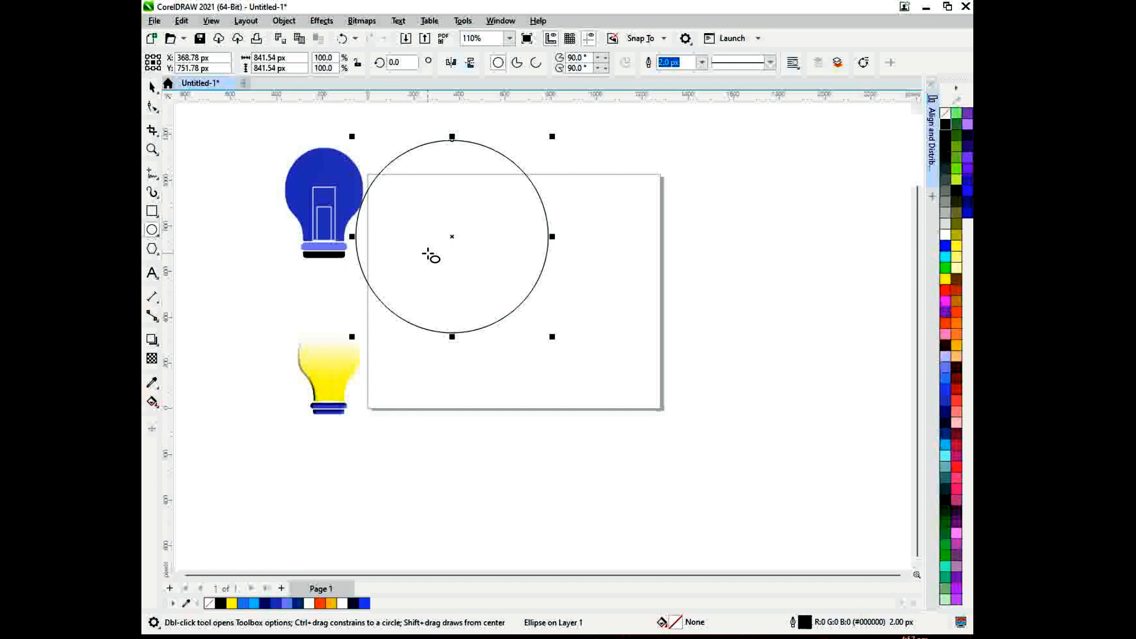
{"action": "left_click_drag", "start_coordinate": [452, 237], "coordinate": [520, 276]}
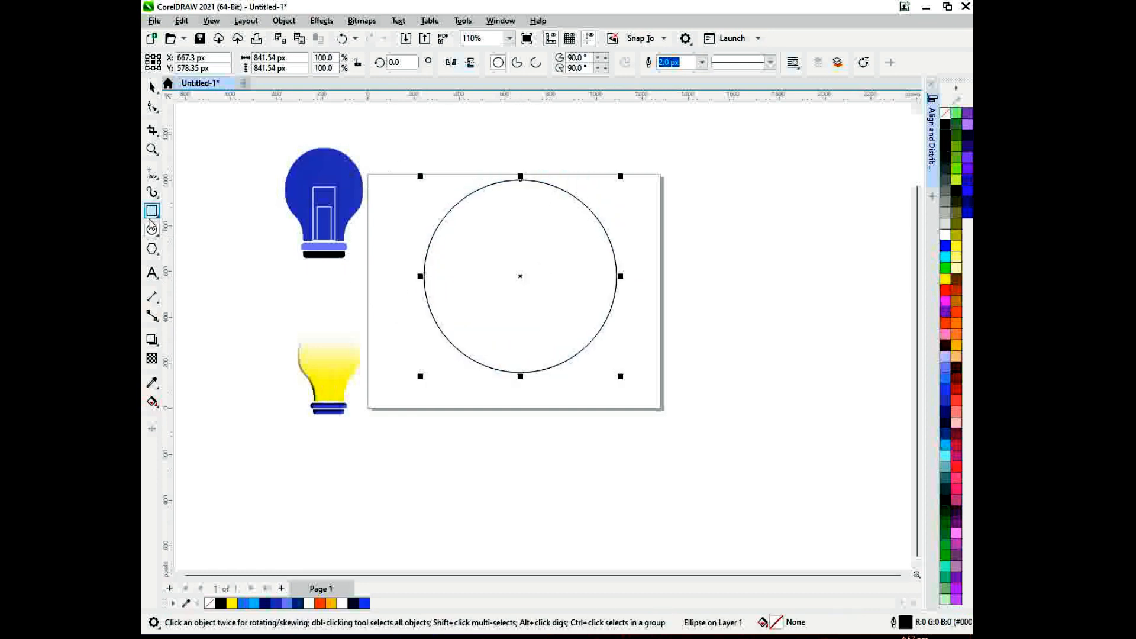
Step: Draw a rectangle about 400 by 170 px across the circle's lower edge as a neck and weld it to the circle
{"action": "left_click", "coordinate": [153, 210]}
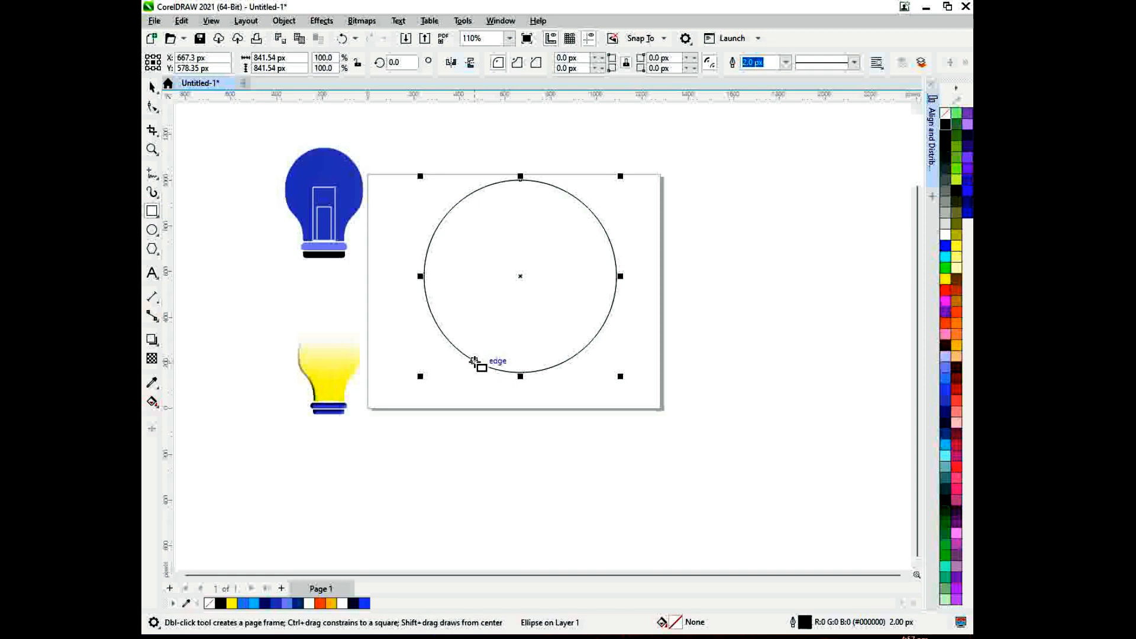
{"action": "mouse_move", "coordinate": [474, 361]}
{"action": "left_mouse_down"}
{"action": "mouse_move", "coordinate": [575, 404]}
{"action": "mouse_move", "coordinate": [566, 400]}
{"action": "left_mouse_up"}
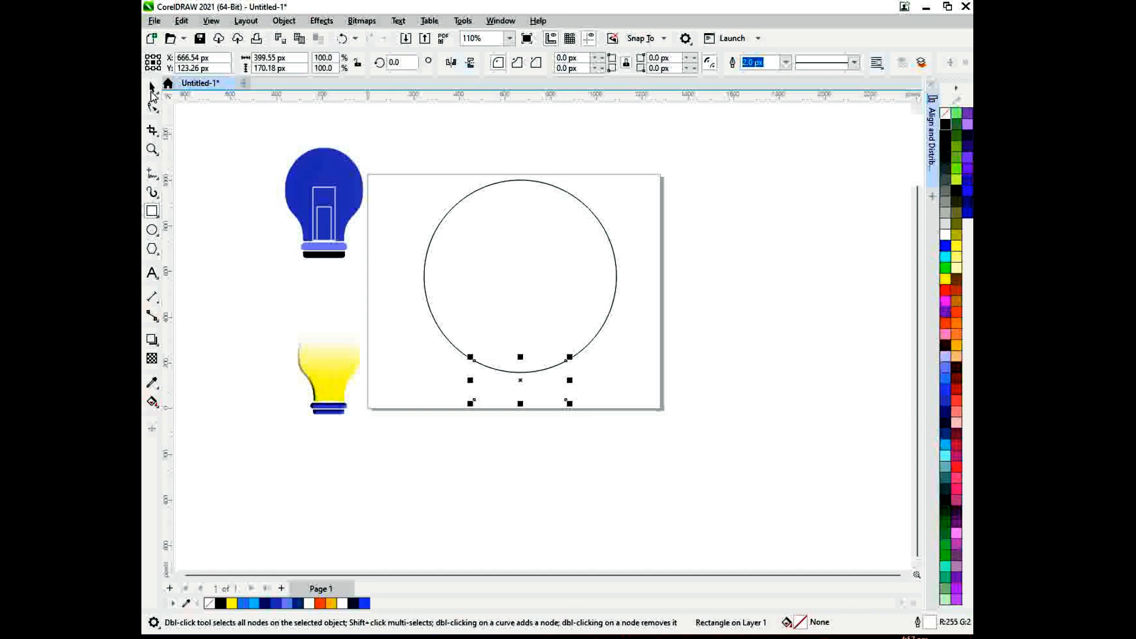
{"action": "left_click", "coordinate": [152, 87]}
{"action": "left_click_drag", "start_coordinate": [392, 147], "coordinate": [645, 472]}
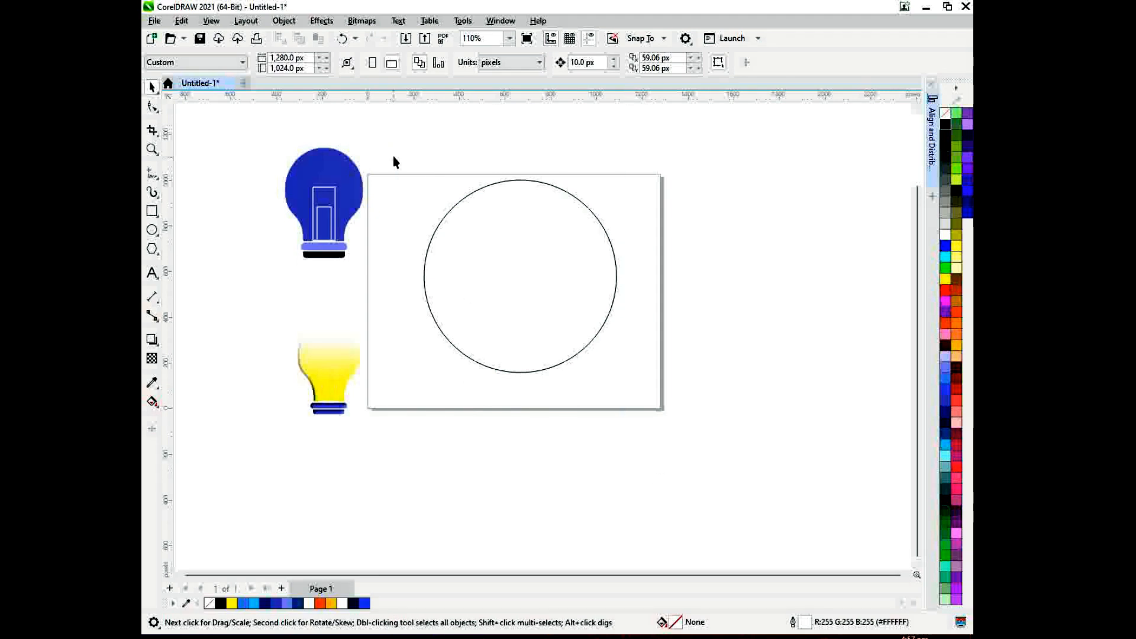
{"action": "left_click_drag", "start_coordinate": [395, 154], "coordinate": [651, 430]}
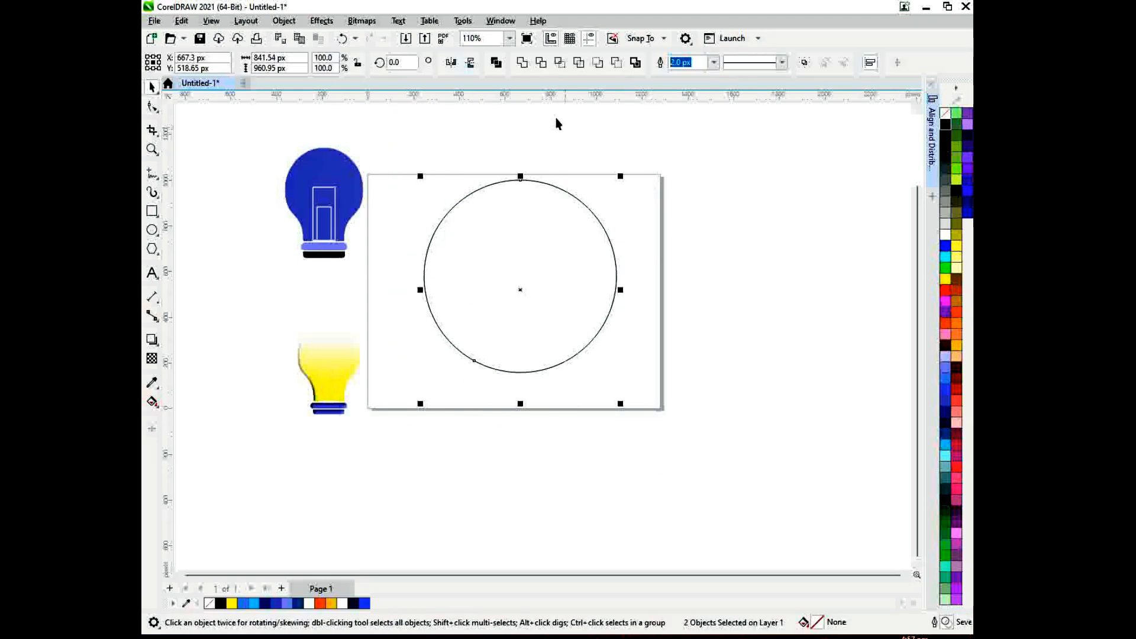
{"action": "left_click", "coordinate": [522, 64]}
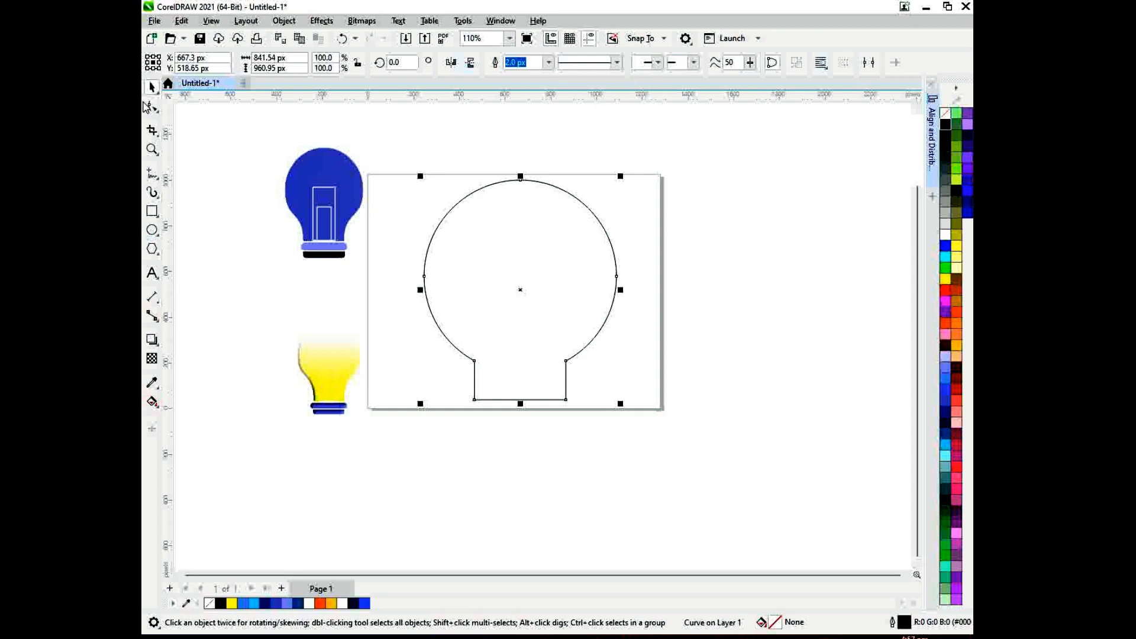
Step: Delete the corner nodes where the circle meets the neck on both sides with the Shape tool
{"action": "left_click", "coordinate": [153, 107]}
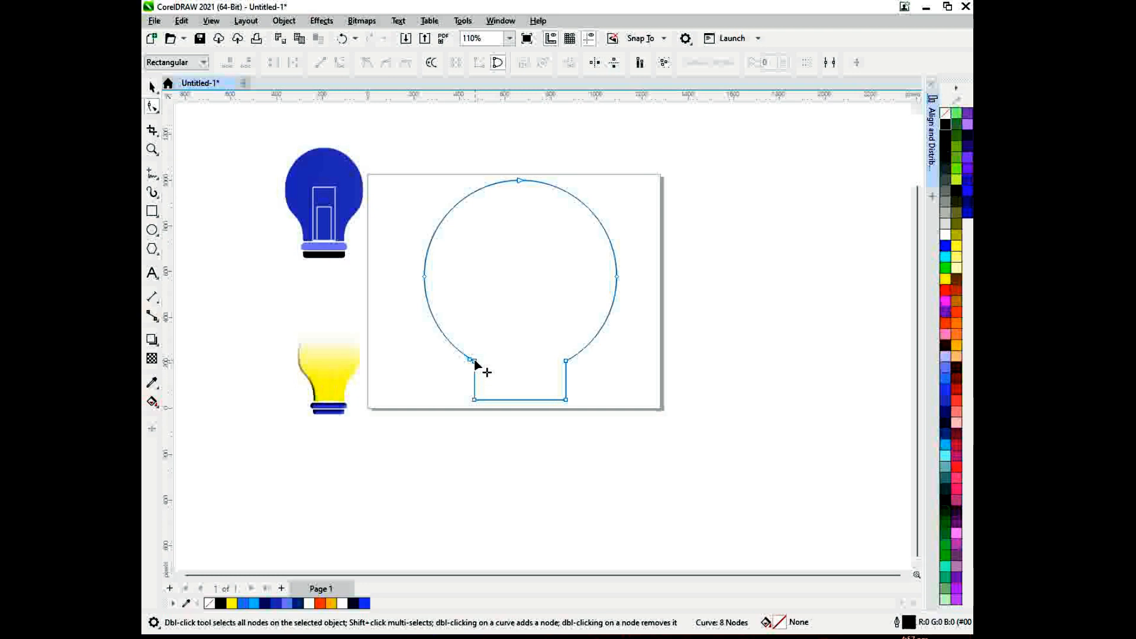
{"action": "double_click", "coordinate": [474, 361]}
{"action": "double_click", "coordinate": [476, 362]}
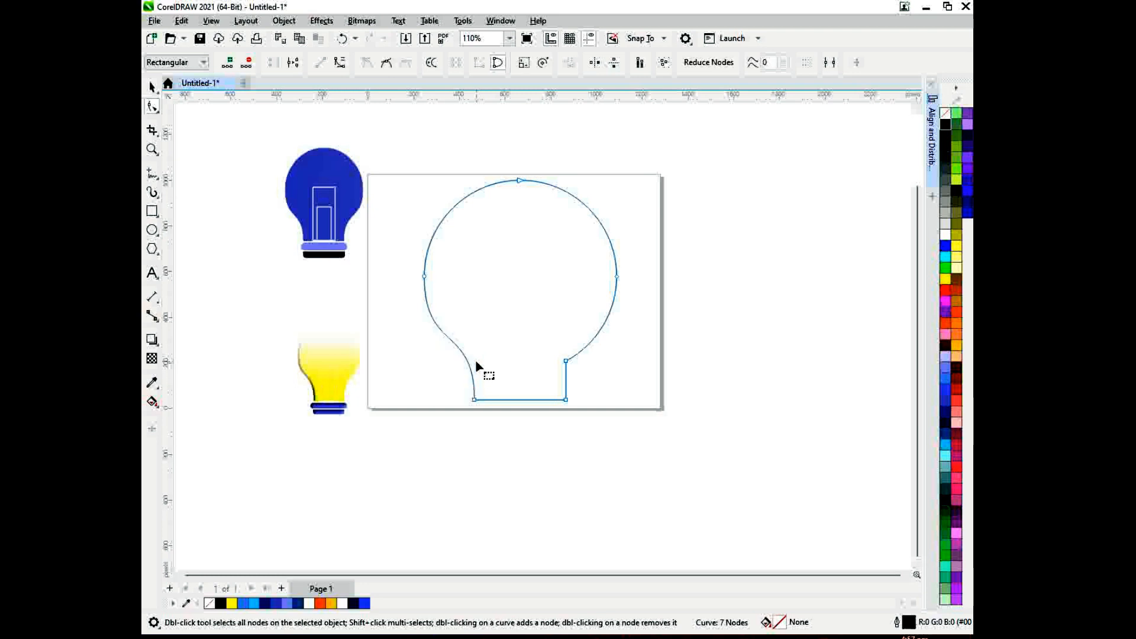
{"action": "double_click", "coordinate": [567, 362]}
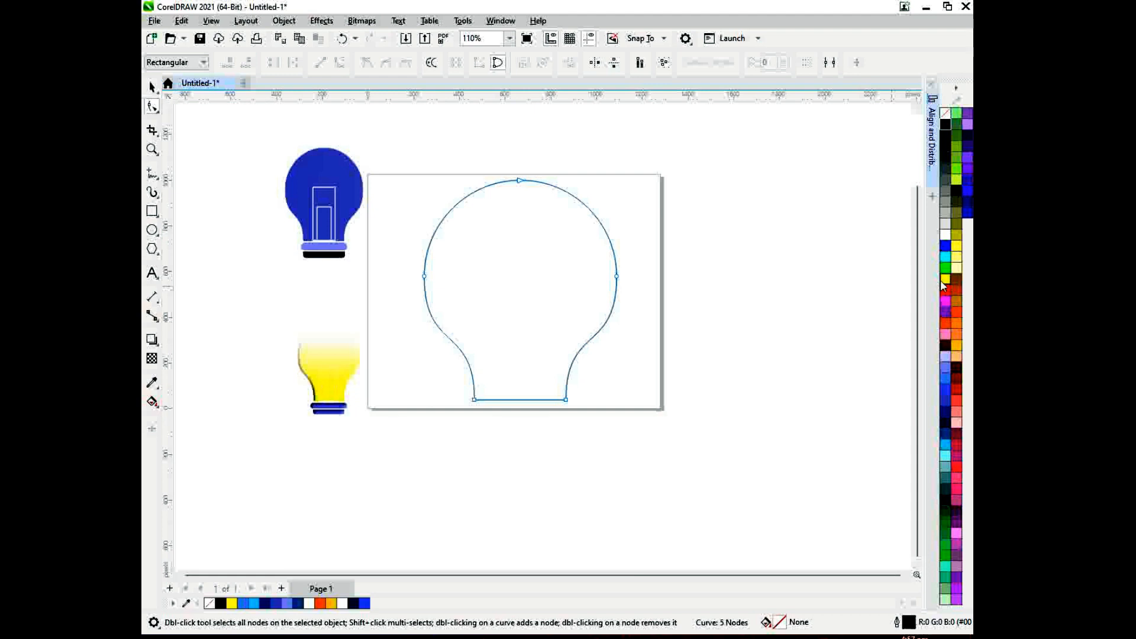
Step: Fill the bulb shape with Blue (#0000FF)
{"action": "left_click", "coordinate": [946, 248]}
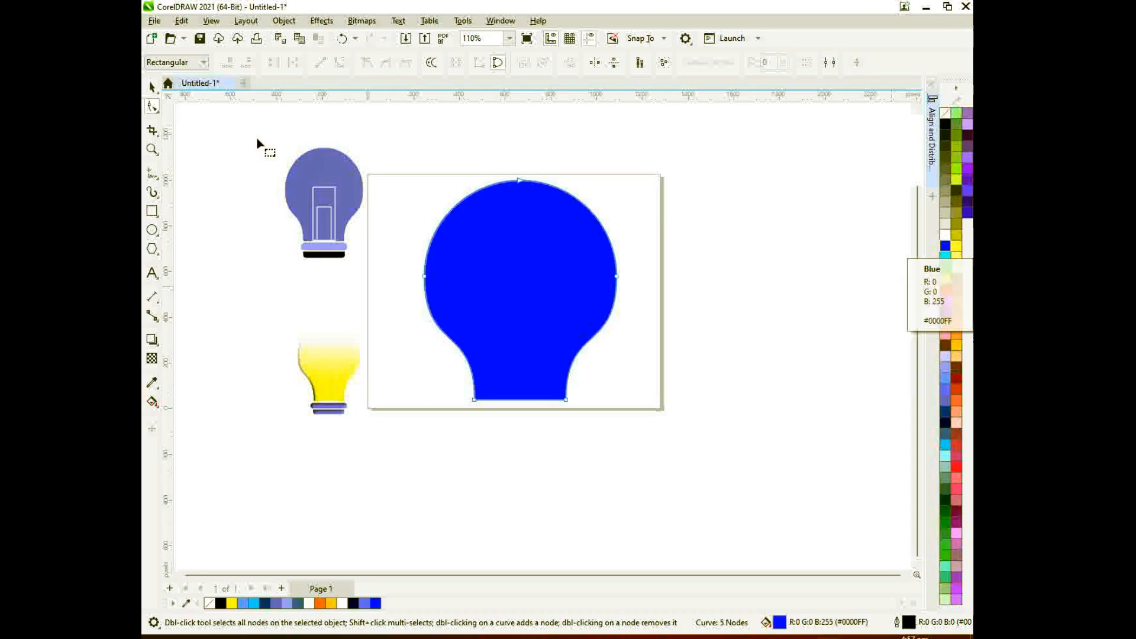
{"action": "left_click", "coordinate": [152, 88]}
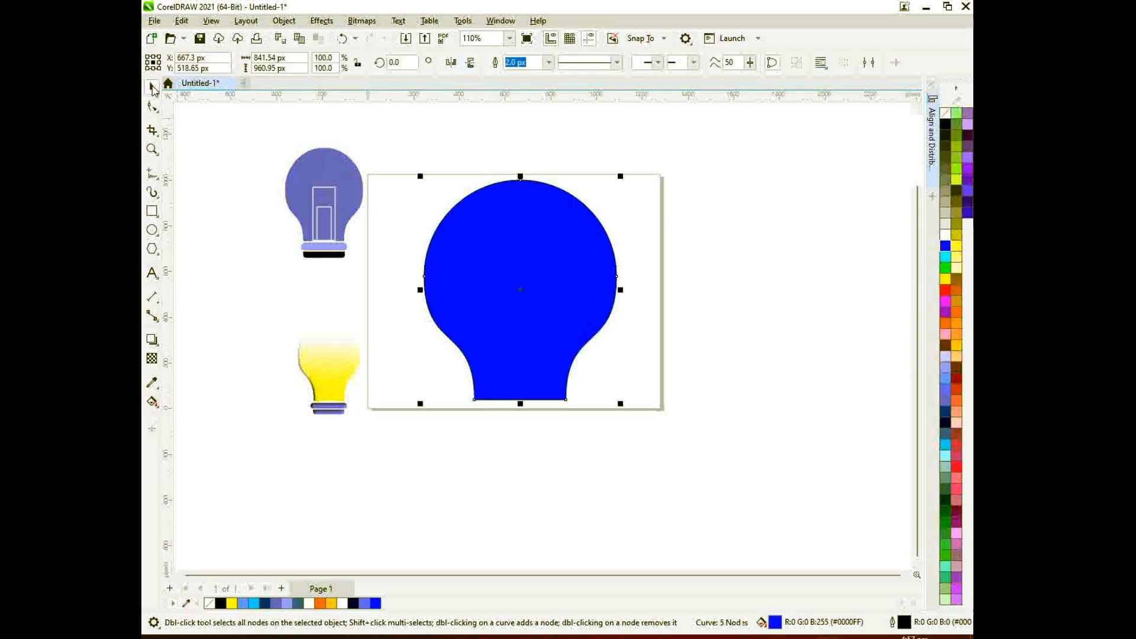
{"action": "left_click", "coordinate": [464, 456]}
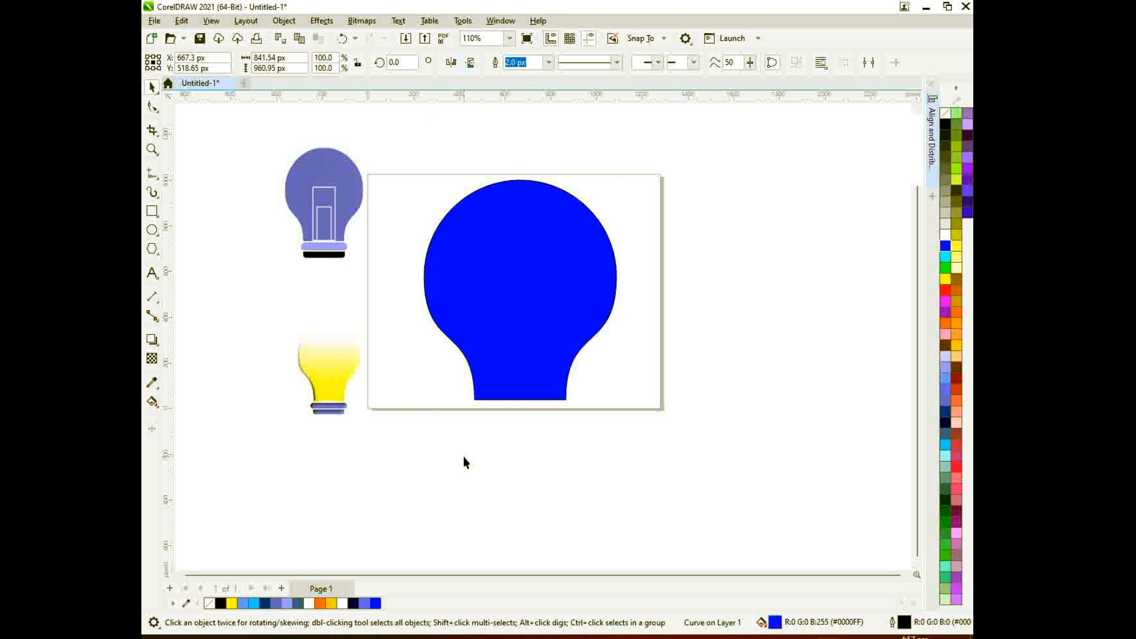
Step: Draw a rectangle about 461 by 60 px just below the bulb's neck and fill it with Twilight Blue
{"action": "left_click", "coordinate": [522, 324]}
{"action": "left_click", "coordinate": [152, 211]}
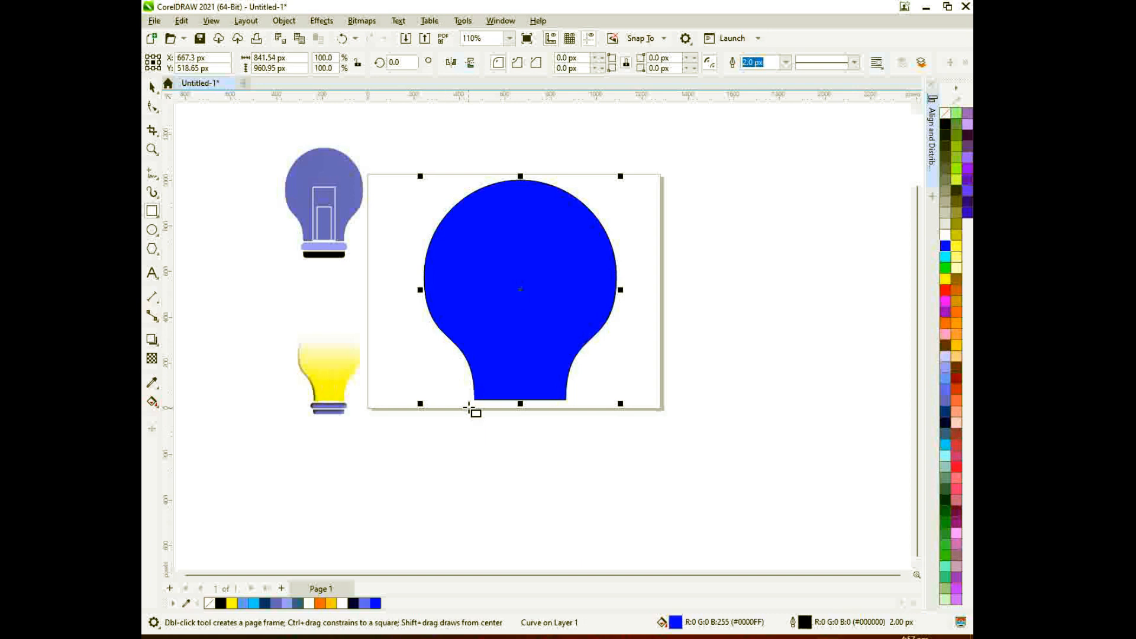
{"action": "left_click_drag", "start_coordinate": [467, 407], "coordinate": [574, 420]}
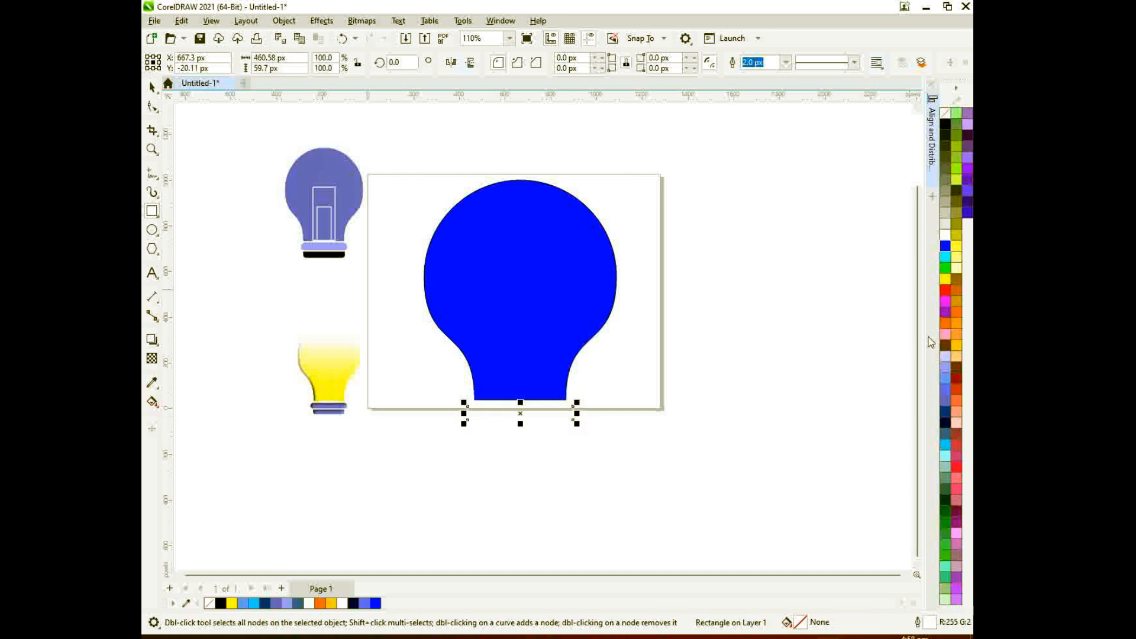
{"action": "left_click", "coordinate": [946, 401]}
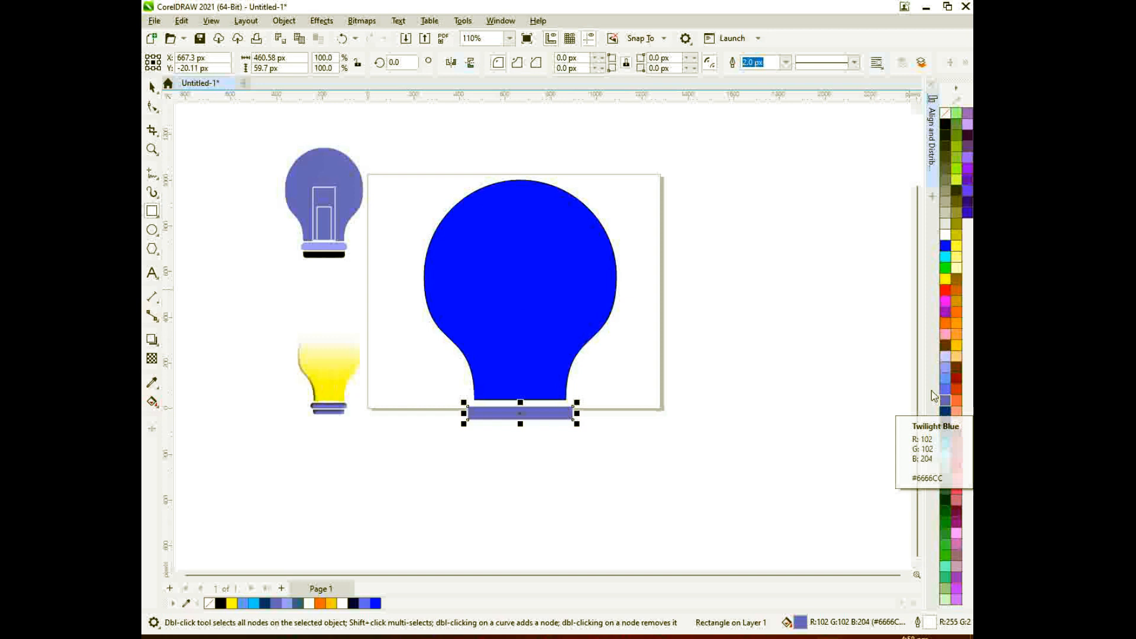
Step: Round all corners of the Twilight Blue bar by about 28 px and nudge the bar up 10 px toward the bulb
{"action": "left_click", "coordinate": [151, 89]}
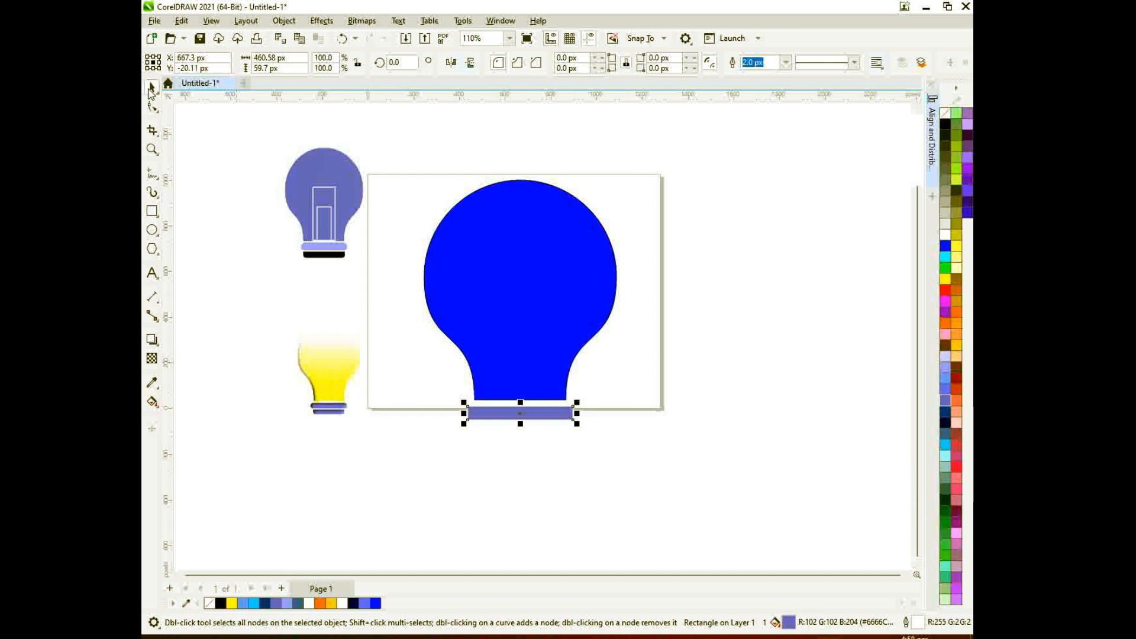
{"action": "left_click", "coordinate": [492, 413]}
{"action": "left_click", "coordinate": [518, 413]}
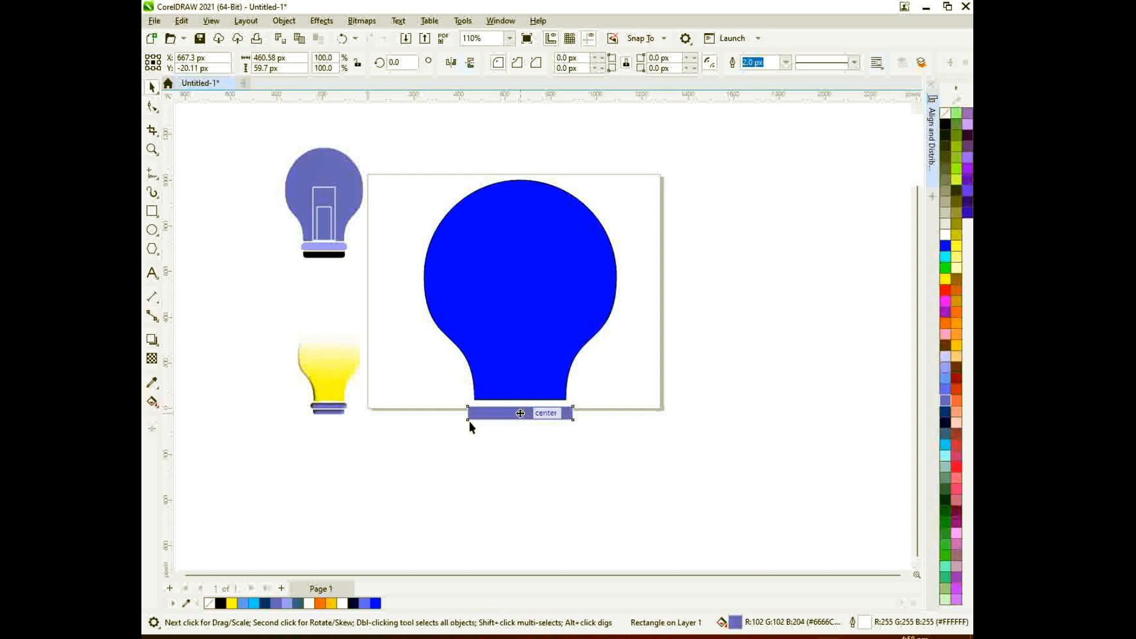
{"action": "key", "text": "F10"}
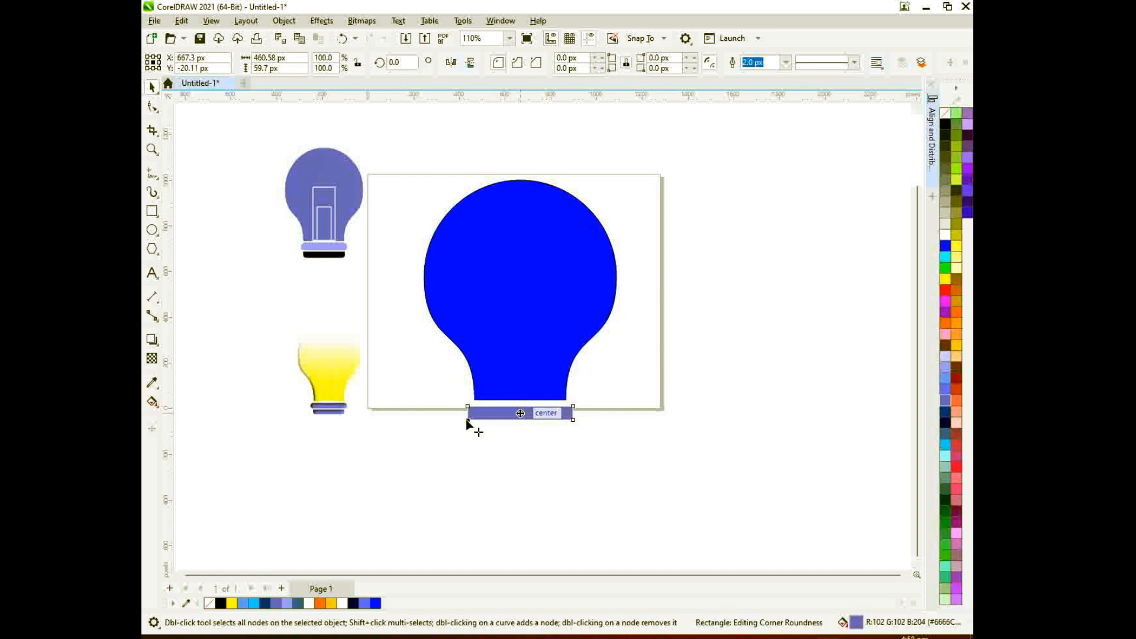
{"action": "left_click_drag", "start_coordinate": [468, 421], "coordinate": [566, 421]}
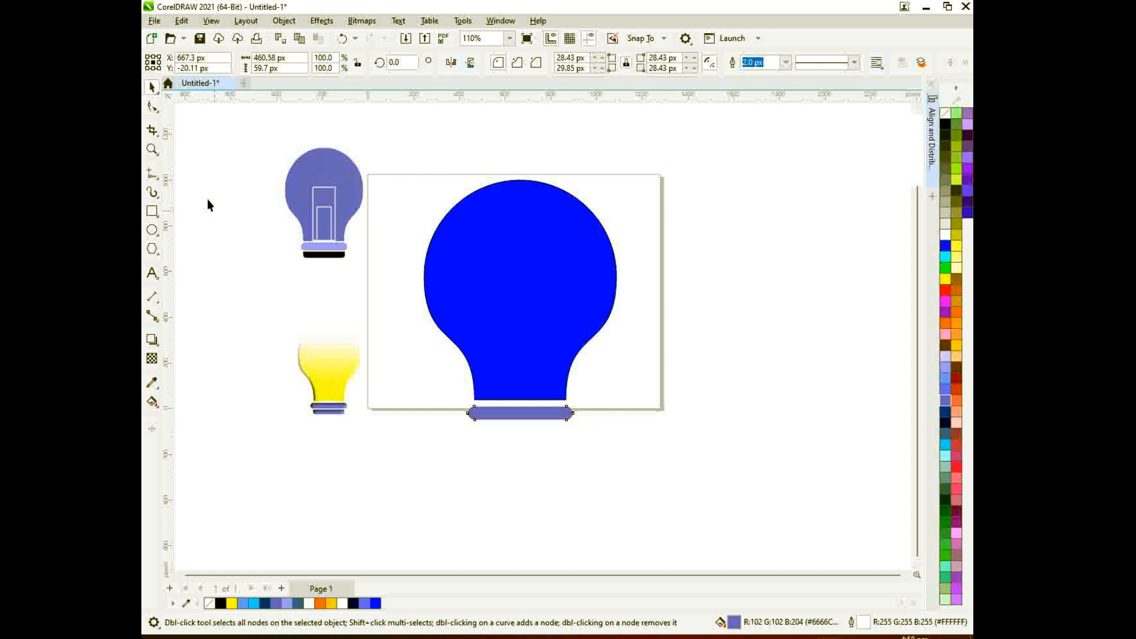
{"action": "key", "text": "space"}
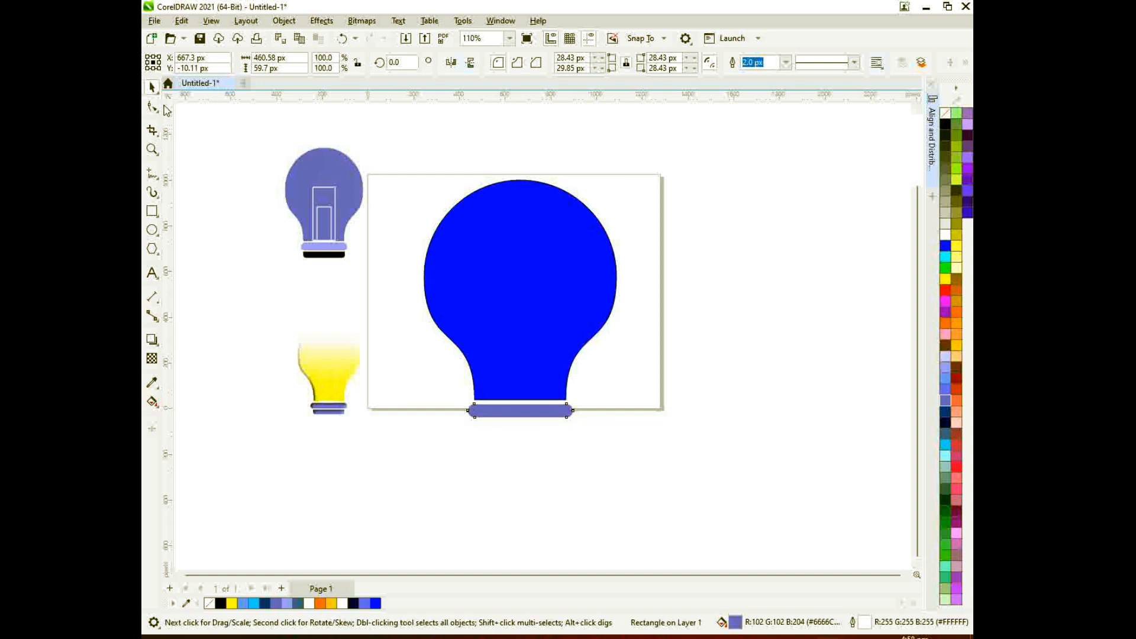
{"action": "left_click", "coordinate": [393, 476]}
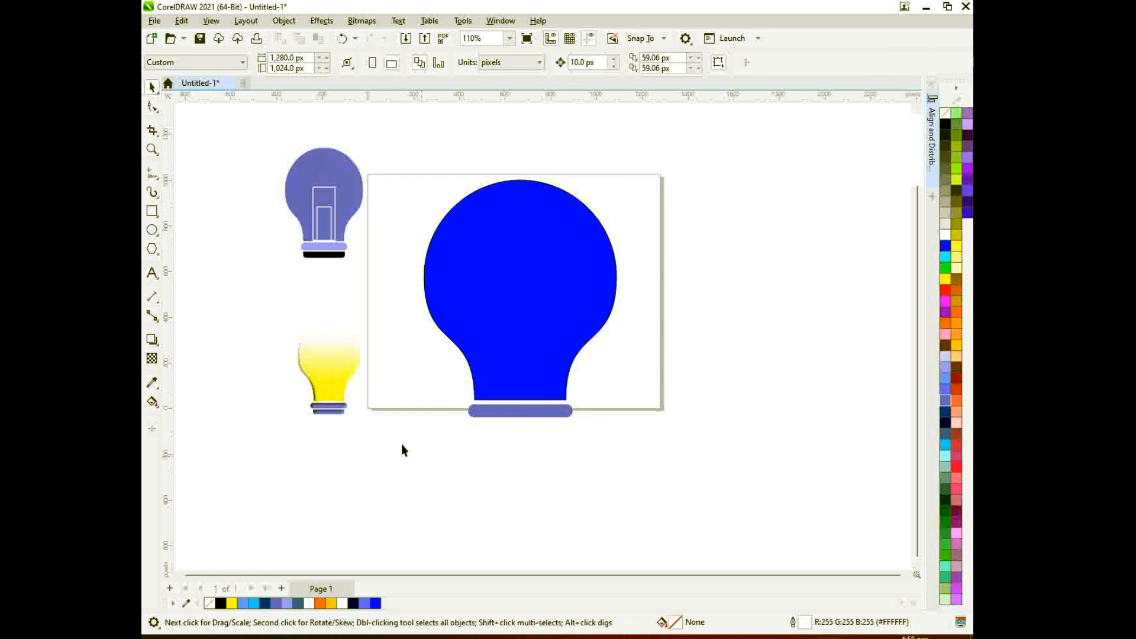
Step: Draw a rectangle about 407 by 65 px below the Twilight Blue bar and fill it with black
{"action": "key", "text": "F6"}
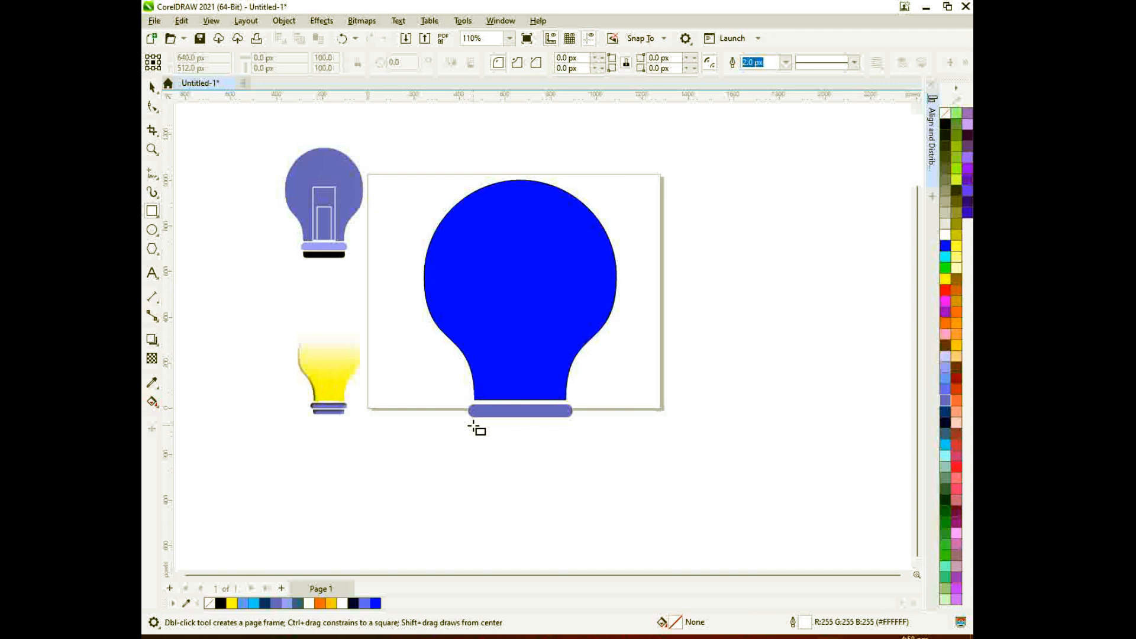
{"action": "left_click_drag", "start_coordinate": [473, 425], "coordinate": [567, 439]}
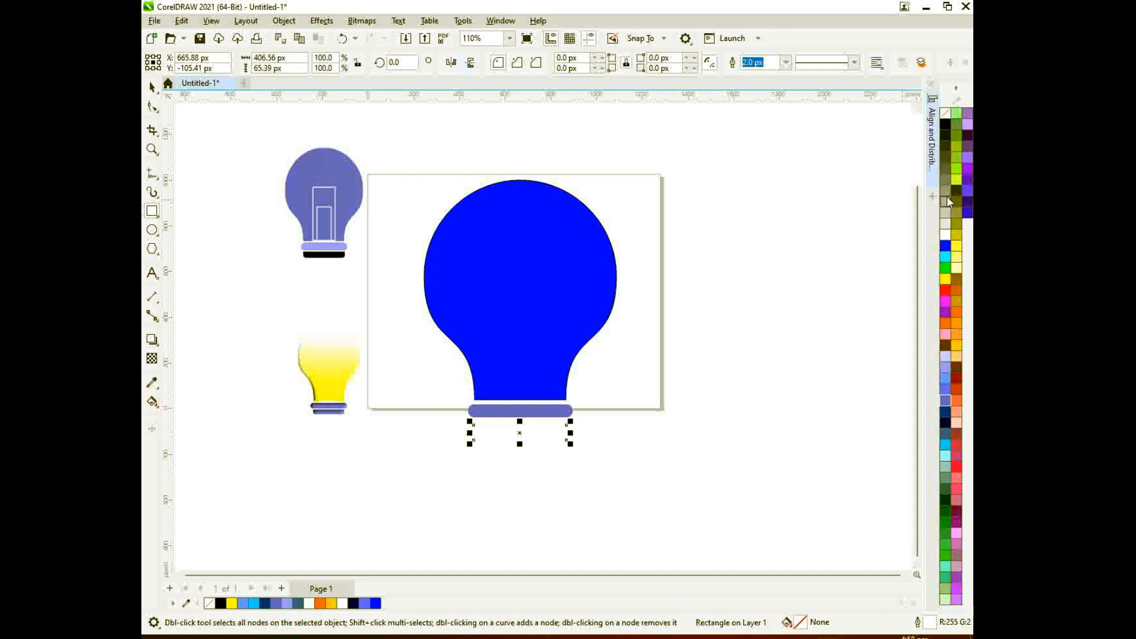
{"action": "left_click", "coordinate": [945, 124]}
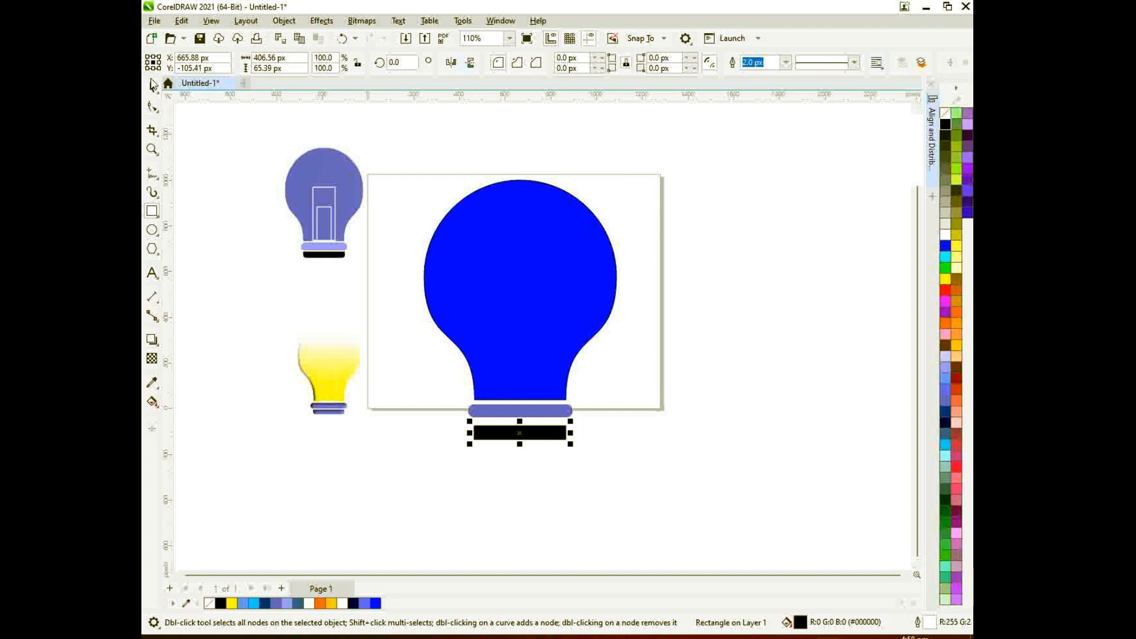
Step: Round the two lower corners of the black bar by about 33 px, leaving its upper corners square
{"action": "key", "text": "space"}
{"action": "left_click", "coordinate": [519, 433]}
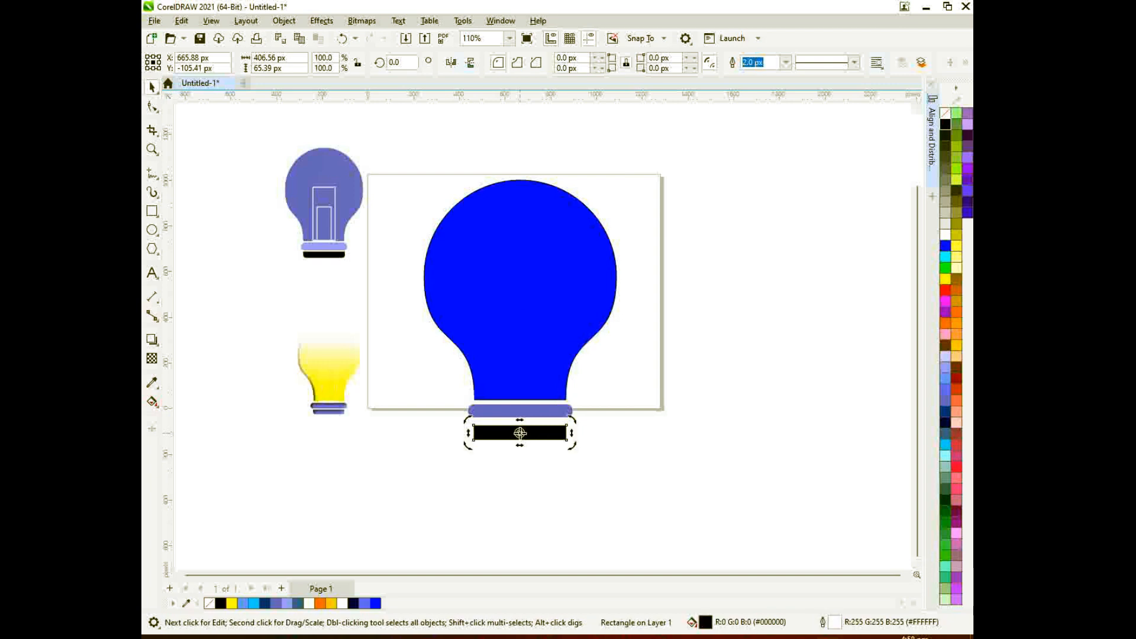
{"action": "left_click", "coordinate": [473, 439]}
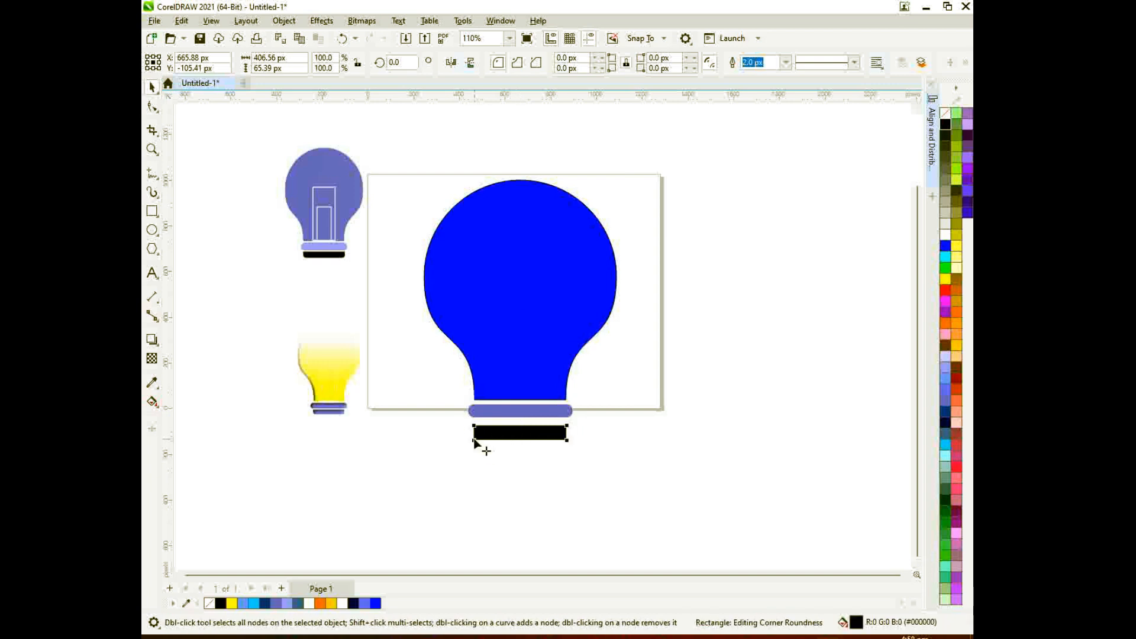
{"action": "left_click_drag", "start_coordinate": [477, 440], "coordinate": [492, 434]}
{"action": "left_click_drag", "start_coordinate": [566, 439], "coordinate": [554, 437]}
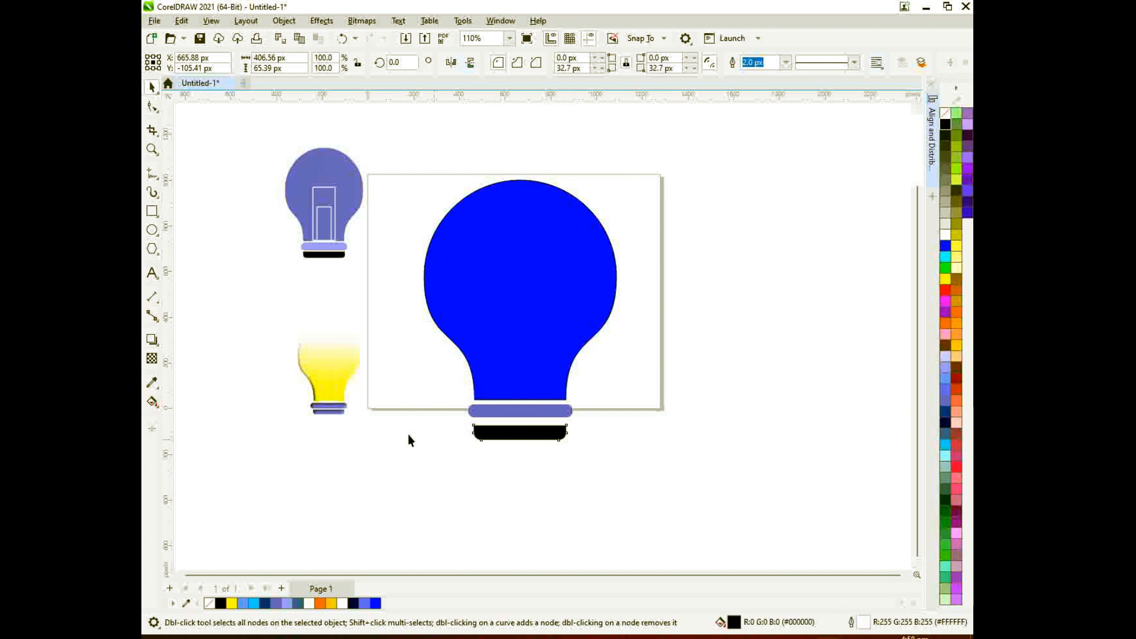
{"action": "left_click", "coordinate": [435, 445]}
Step: Nudge the black bar up 20 px toward the Twilight Blue bar
{"action": "left_click", "coordinate": [532, 435]}
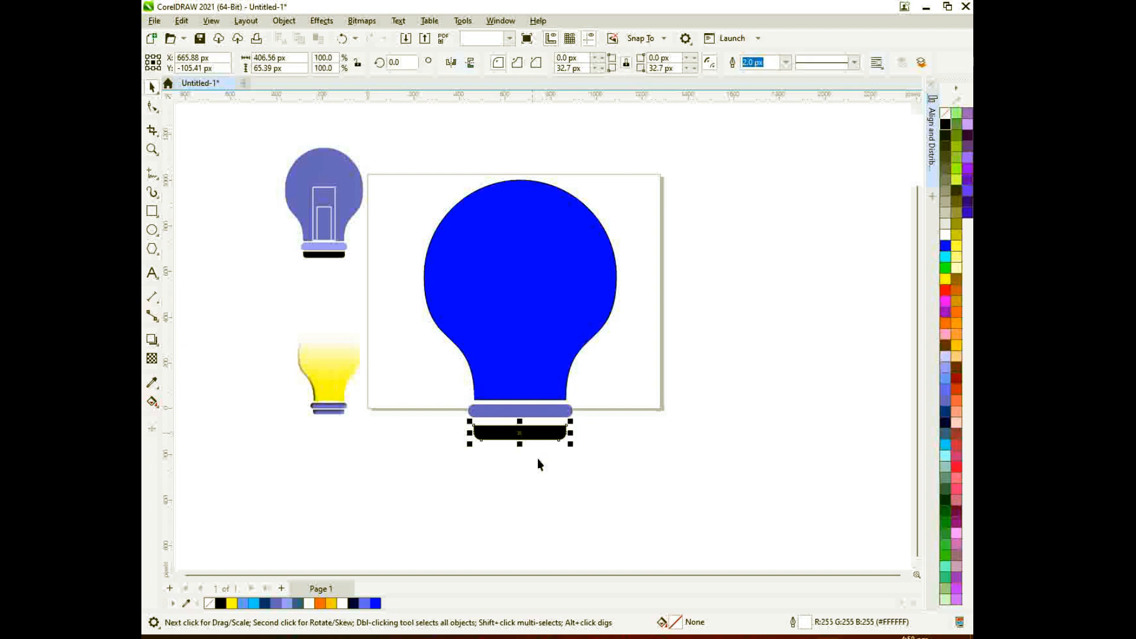
{"action": "key", "text": "Up"}
{"action": "key", "text": "Up"}
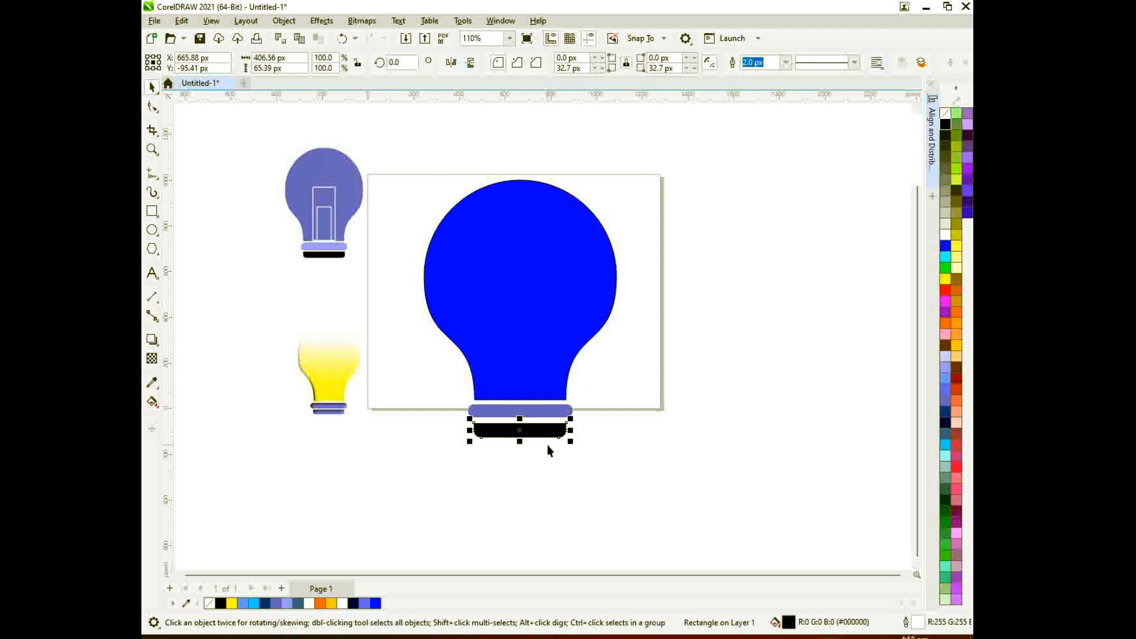
{"action": "left_click", "coordinate": [570, 463]}
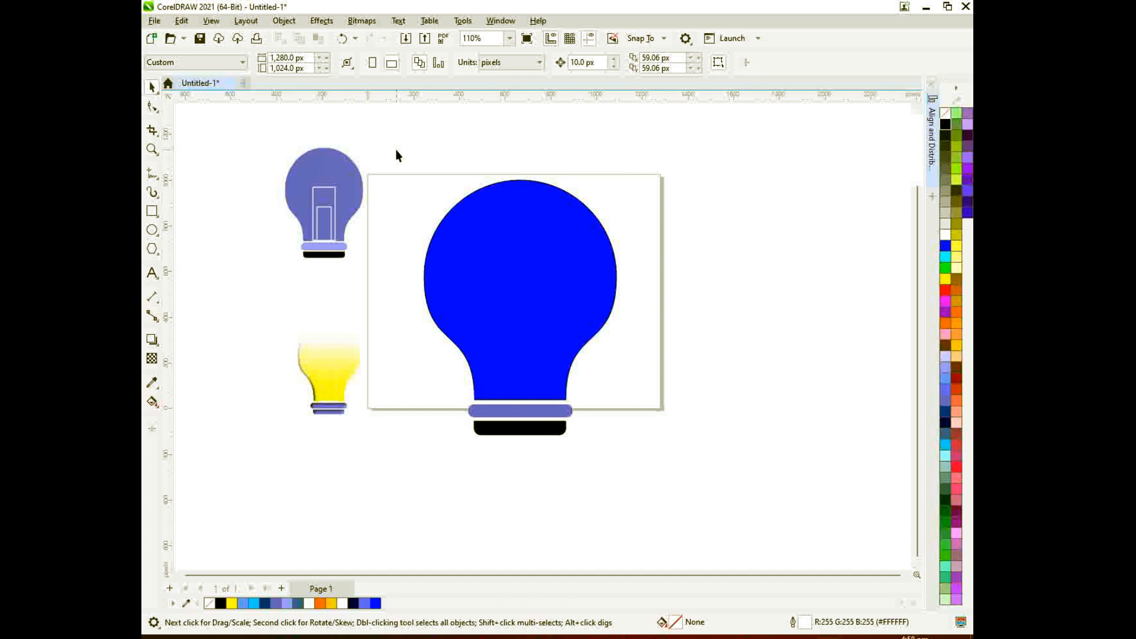
Step: Align the bulb, the Twilight Blue bar and the black bar on a common vertical centre line
{"action": "left_click_drag", "start_coordinate": [395, 149], "coordinate": [679, 492]}
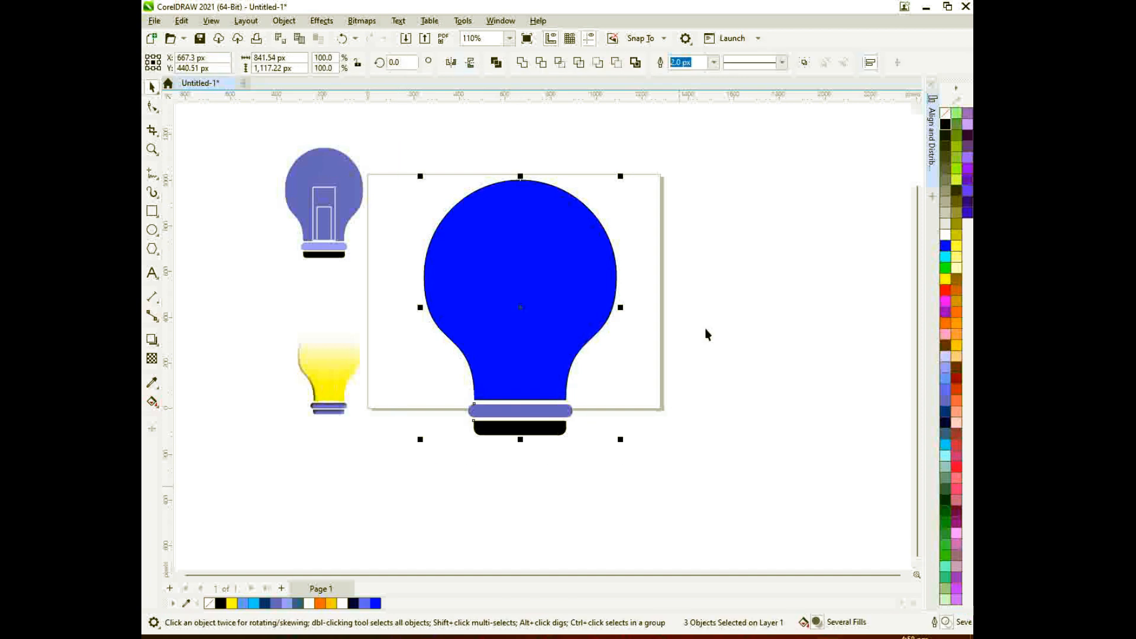
{"action": "left_click", "coordinate": [870, 63]}
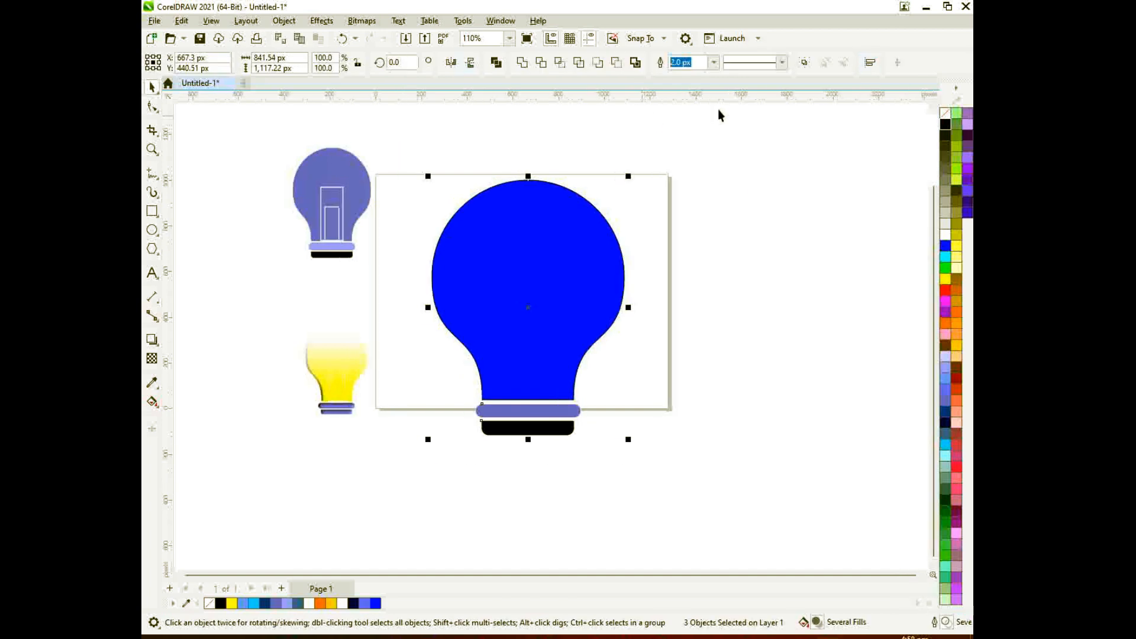
{"action": "left_click", "coordinate": [870, 62]}
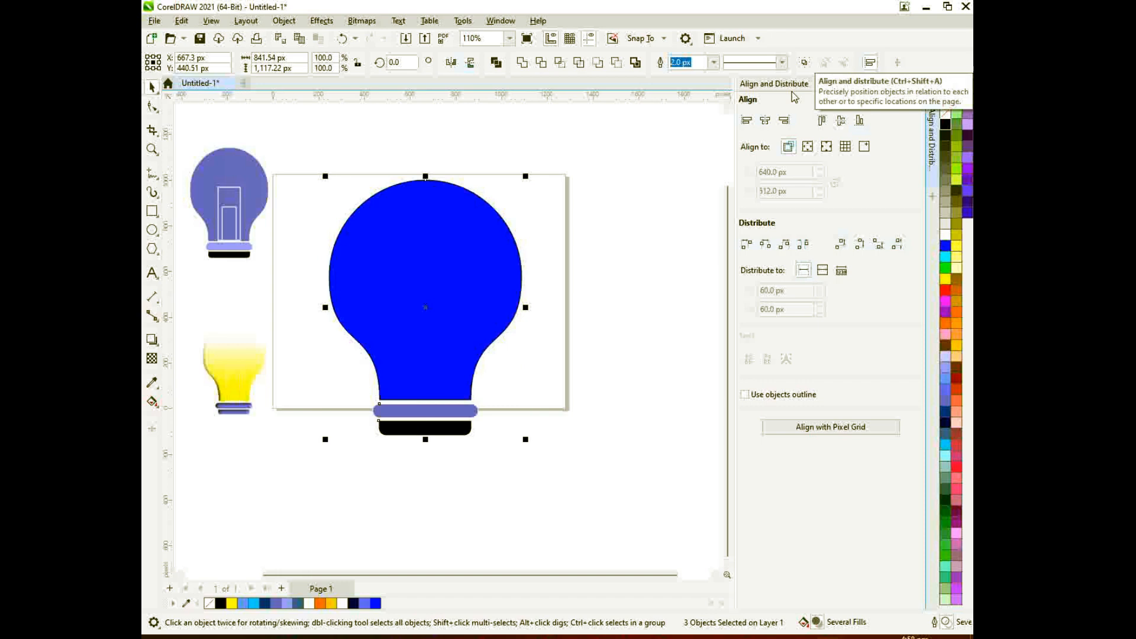
{"action": "left_click", "coordinate": [768, 126]}
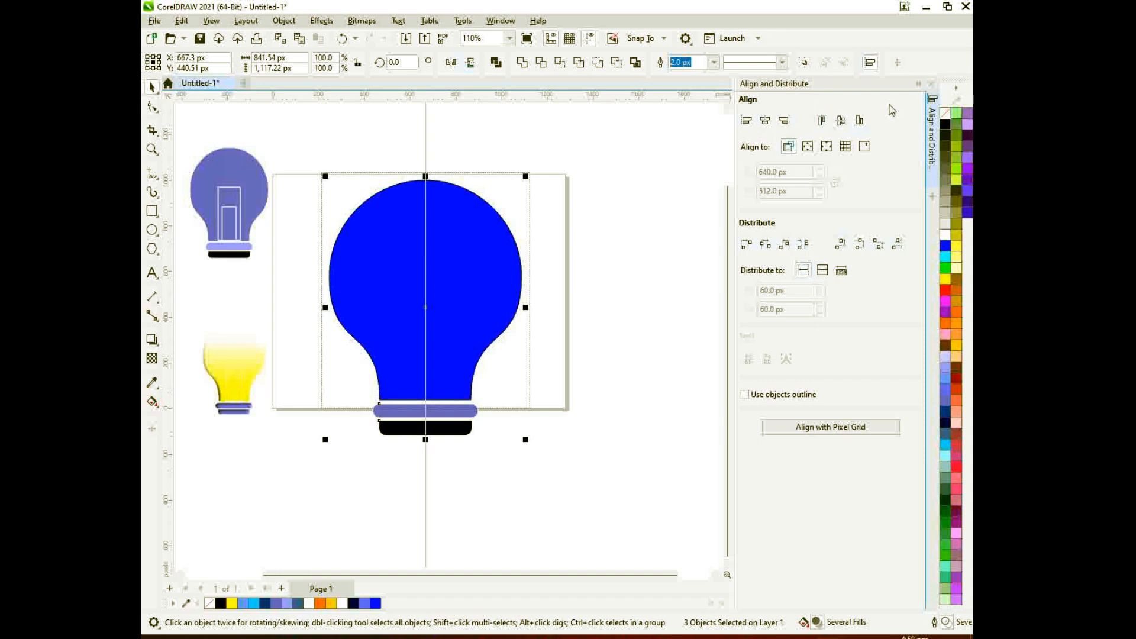
{"action": "left_click", "coordinate": [932, 87]}
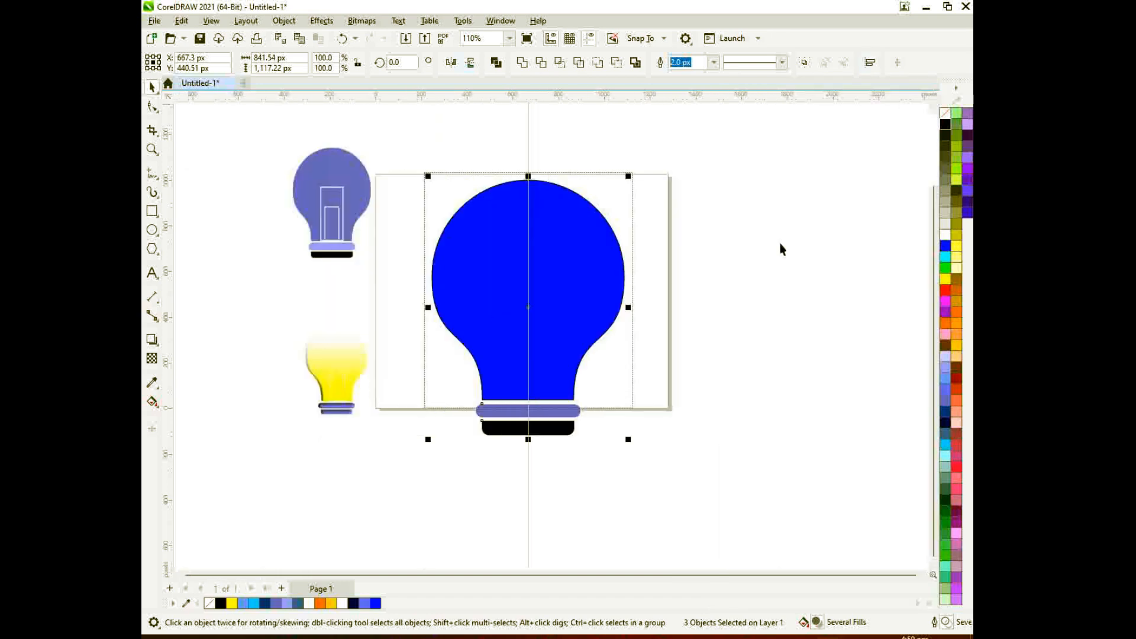
{"action": "left_click", "coordinate": [765, 274]}
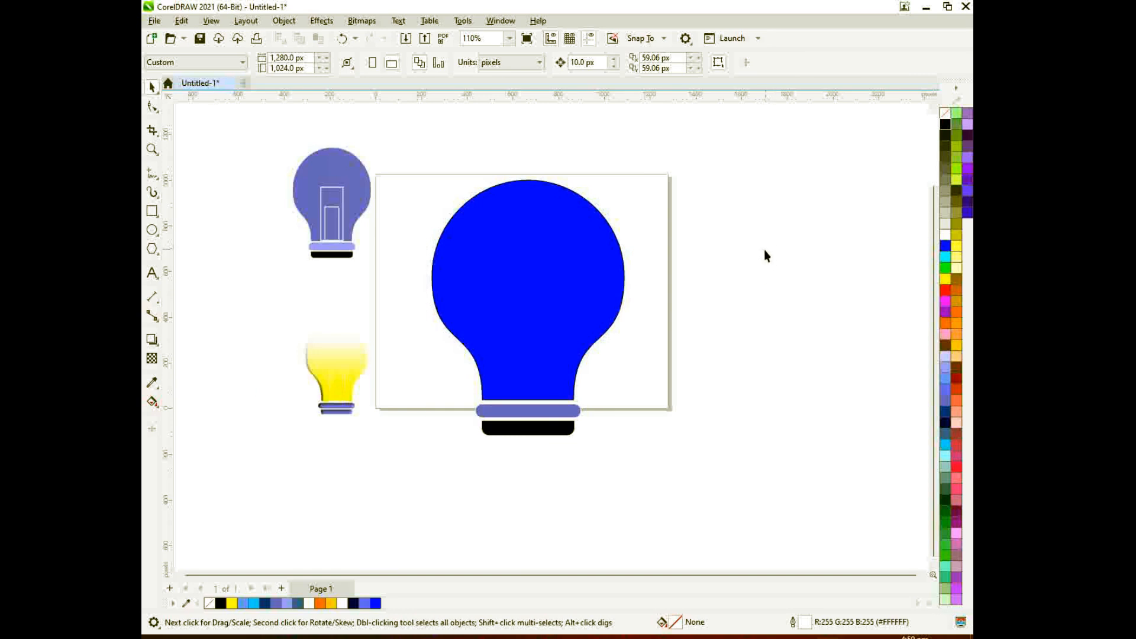
Step: Draw an unfilled rectangle about 185 by 378 px and place it centrally in the bulb's neck, just above the base
{"action": "left_click", "coordinate": [152, 211]}
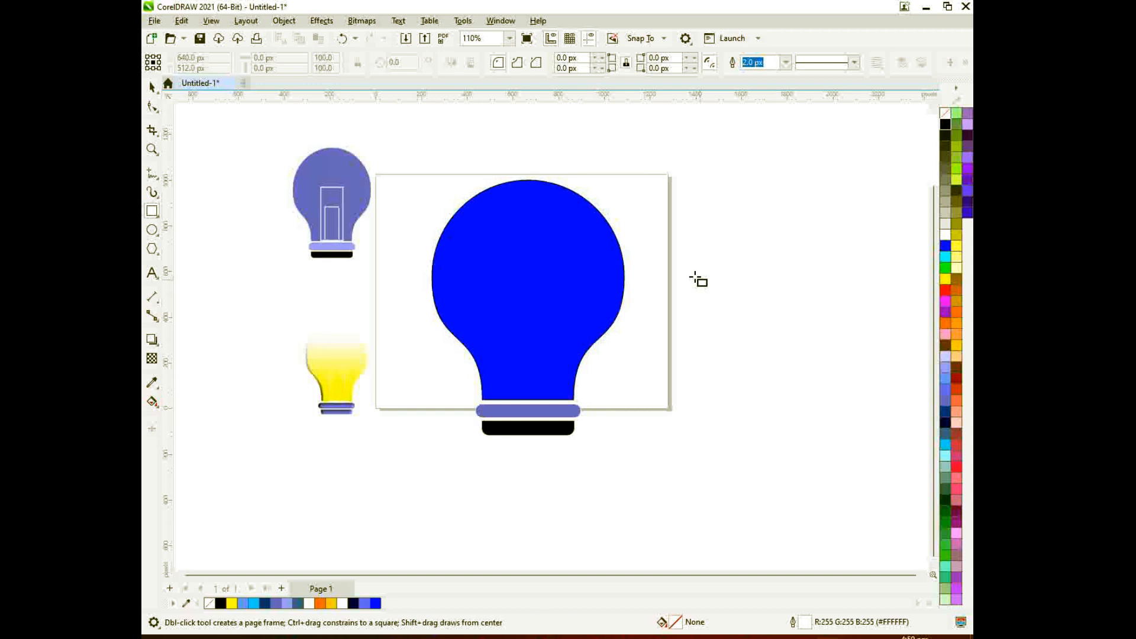
{"action": "left_click_drag", "start_coordinate": [684, 270], "coordinate": [730, 358]}
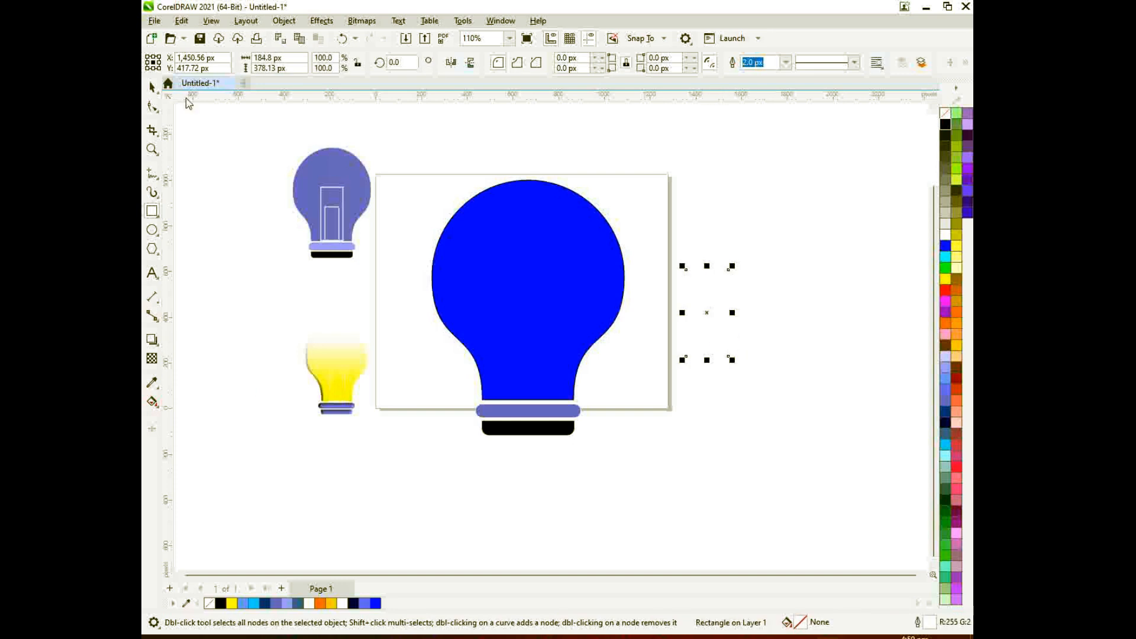
{"action": "left_click", "coordinate": [154, 92]}
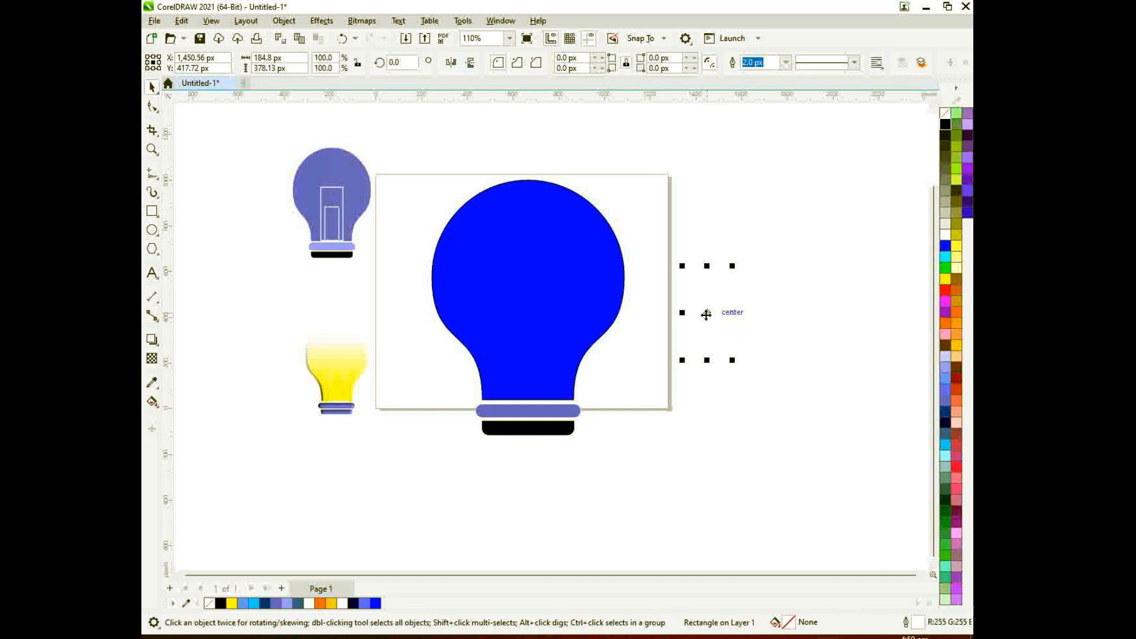
{"action": "left_click_drag", "start_coordinate": [707, 313], "coordinate": [518, 353]}
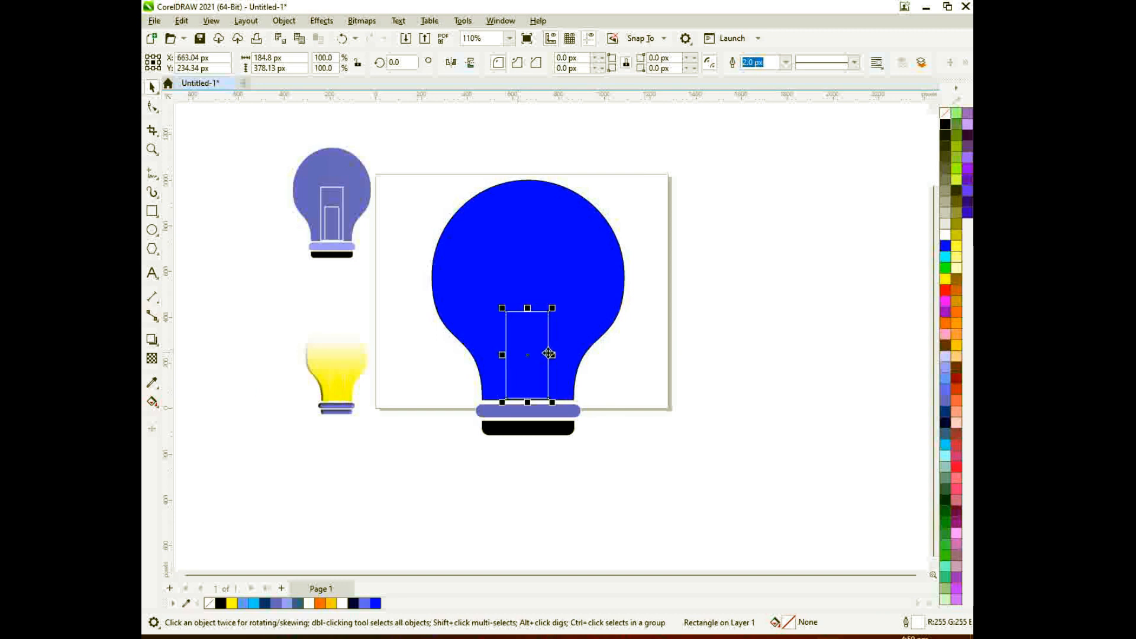
Step: Set the rectangle's outline width to 8 px and extend its lower edge to the bulb's bottom, about 385 px tall overall
{"action": "left_click", "coordinate": [787, 63]}
{"action": "left_click", "coordinate": [760, 144]}
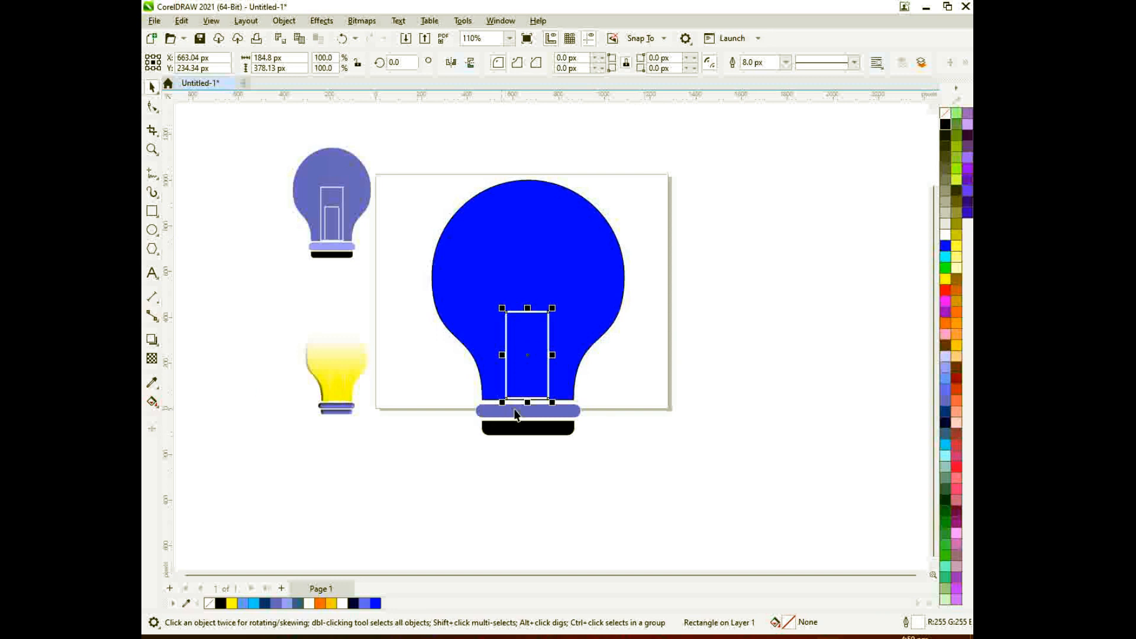
{"action": "left_click_drag", "start_coordinate": [527, 405], "coordinate": [525, 405]}
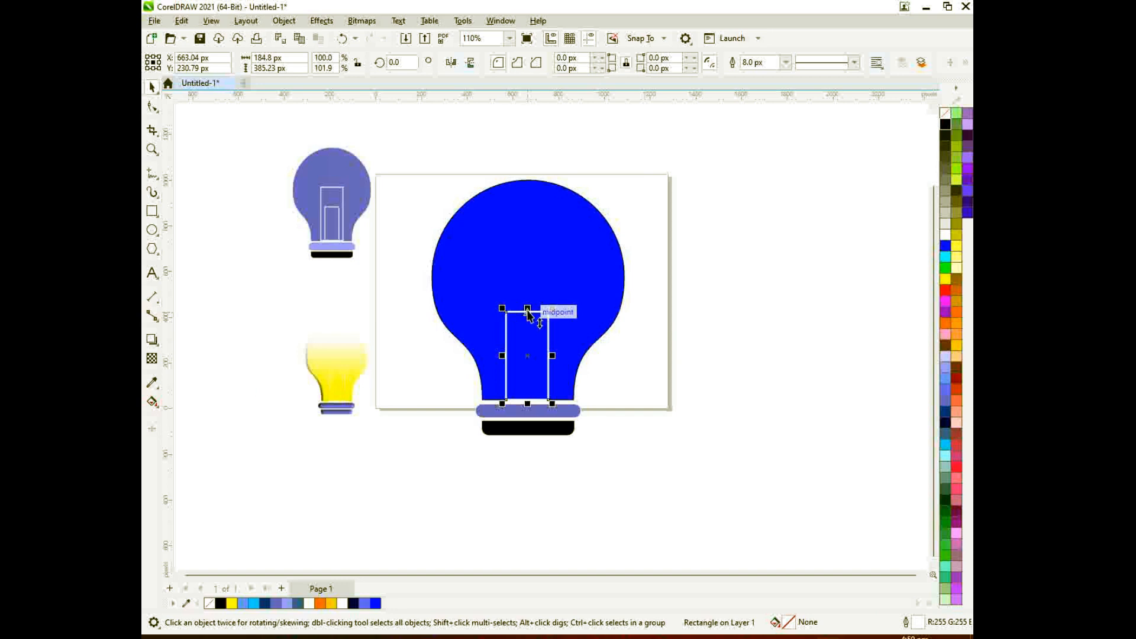
Step: Make a shorter copy of the rectangle about 236 px tall on the same base line and narrow it evenly from both sides
{"action": "left_click_drag", "start_coordinate": [528, 309], "coordinate": [530, 345]}
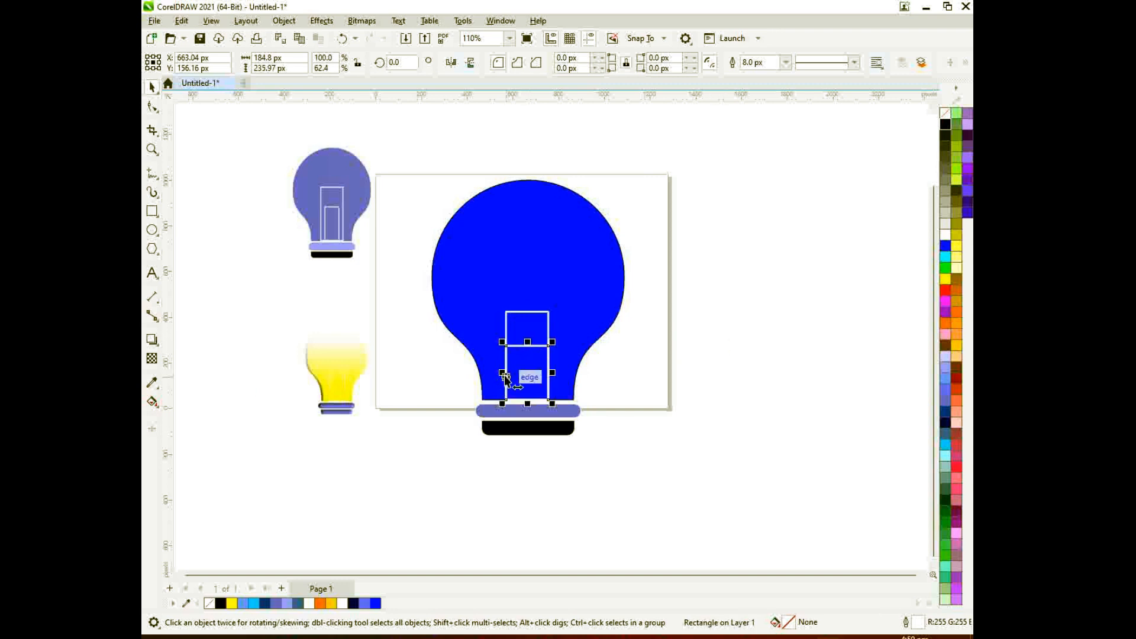
{"action": "left_click_drag", "start_coordinate": [502, 373], "coordinate": [513, 377]}
{"action": "left_click", "coordinate": [743, 377]}
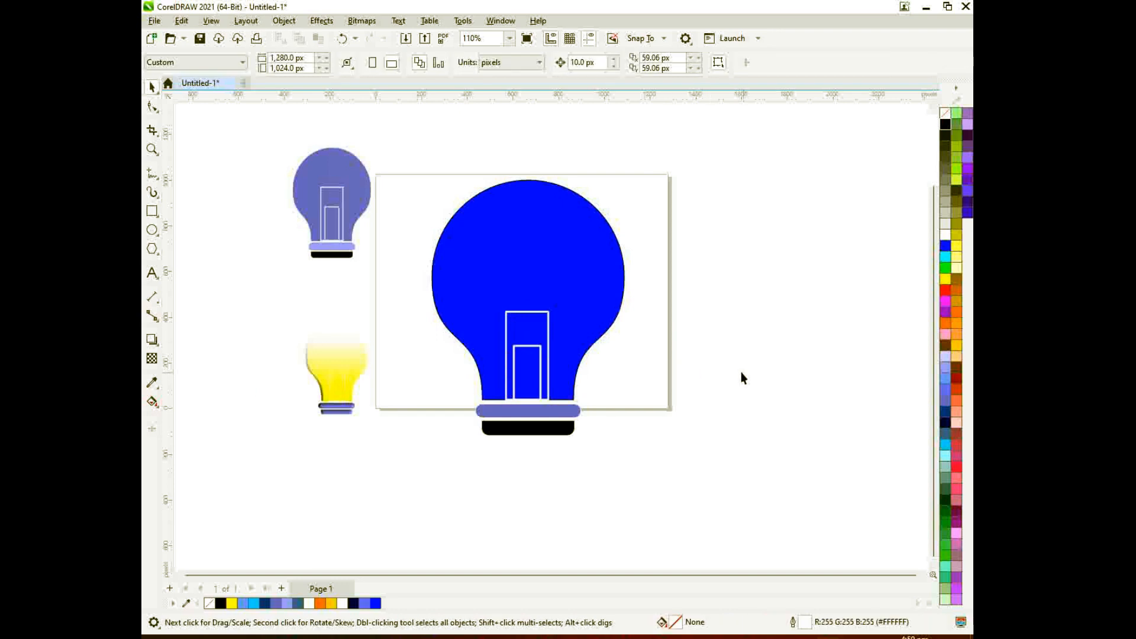
Step: Apply a linear fountain transparency to the bulb and both inner rectangles, fading from the bulb's base up to its top
{"action": "left_click_drag", "start_coordinate": [423, 145], "coordinate": [615, 406]}
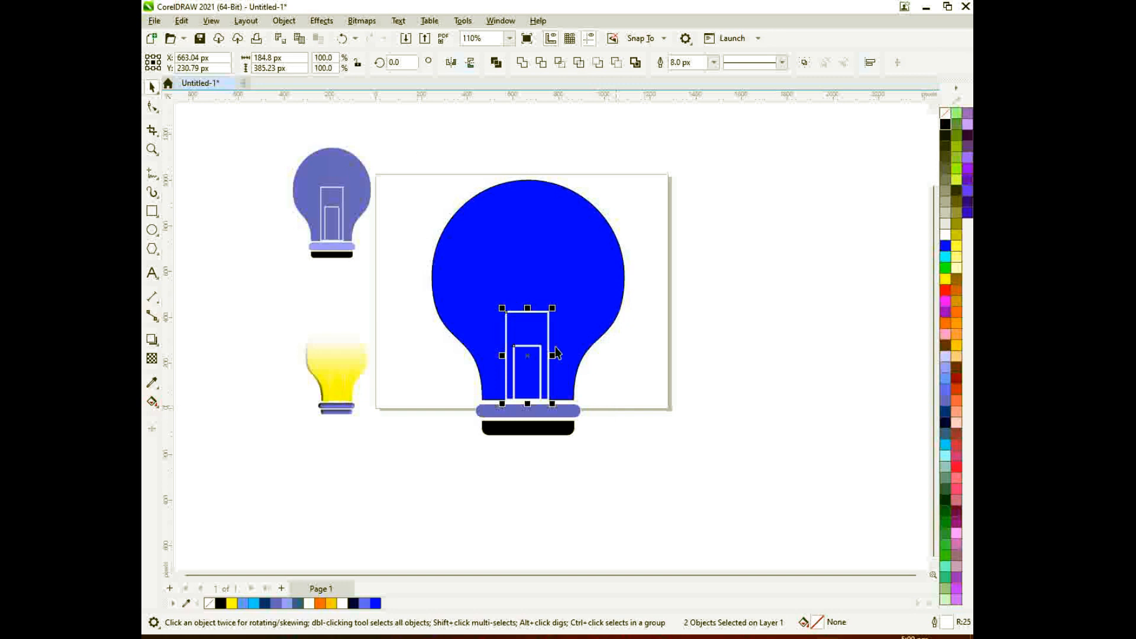
{"action": "left_click_drag", "start_coordinate": [406, 148], "coordinate": [645, 411]}
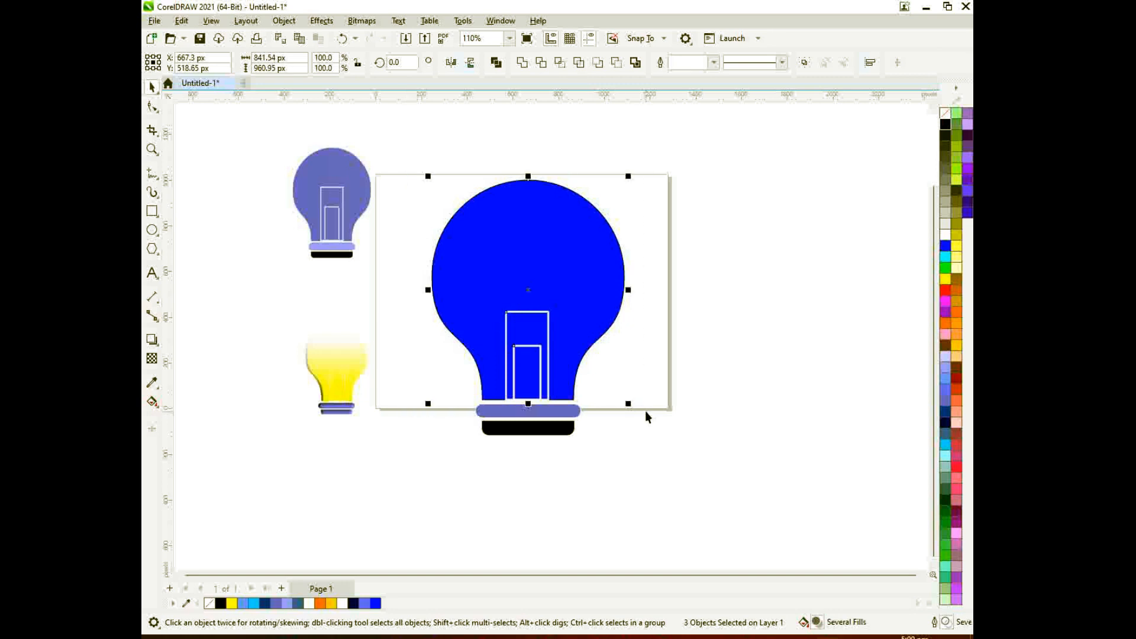
{"action": "left_click", "coordinate": [152, 358]}
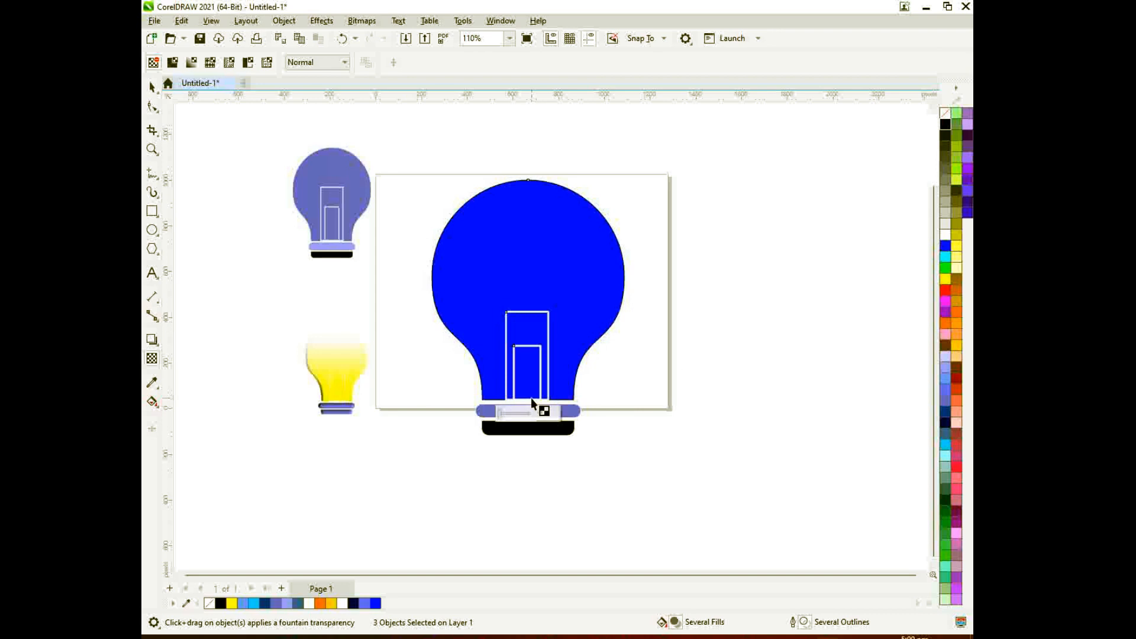
{"action": "left_click_drag", "start_coordinate": [531, 398], "coordinate": [528, 180]}
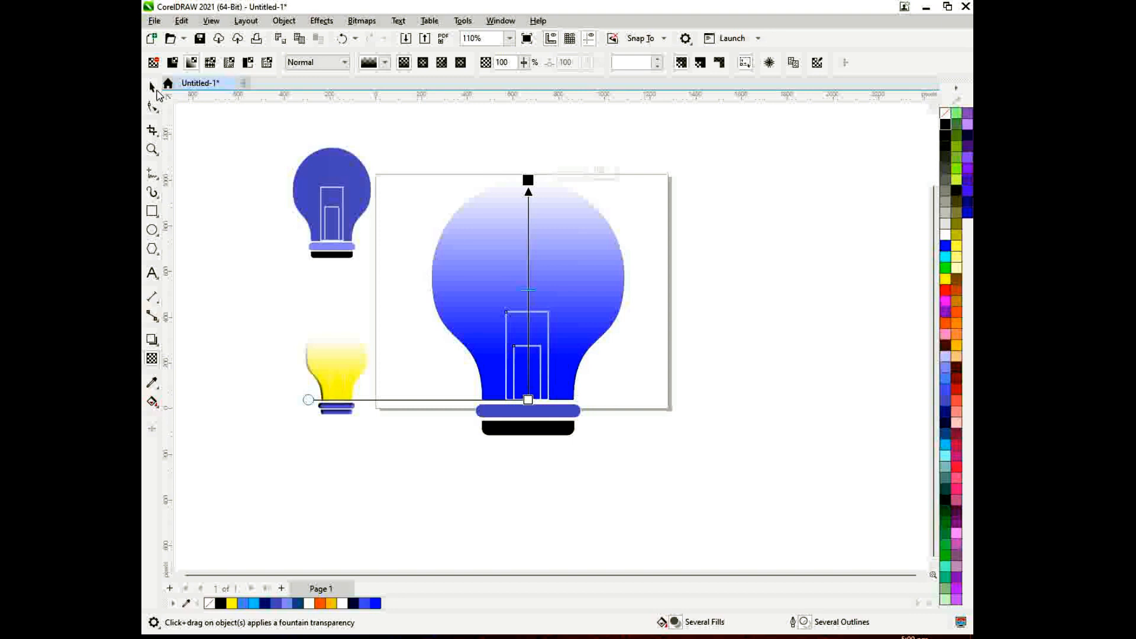
{"action": "key", "text": "space"}
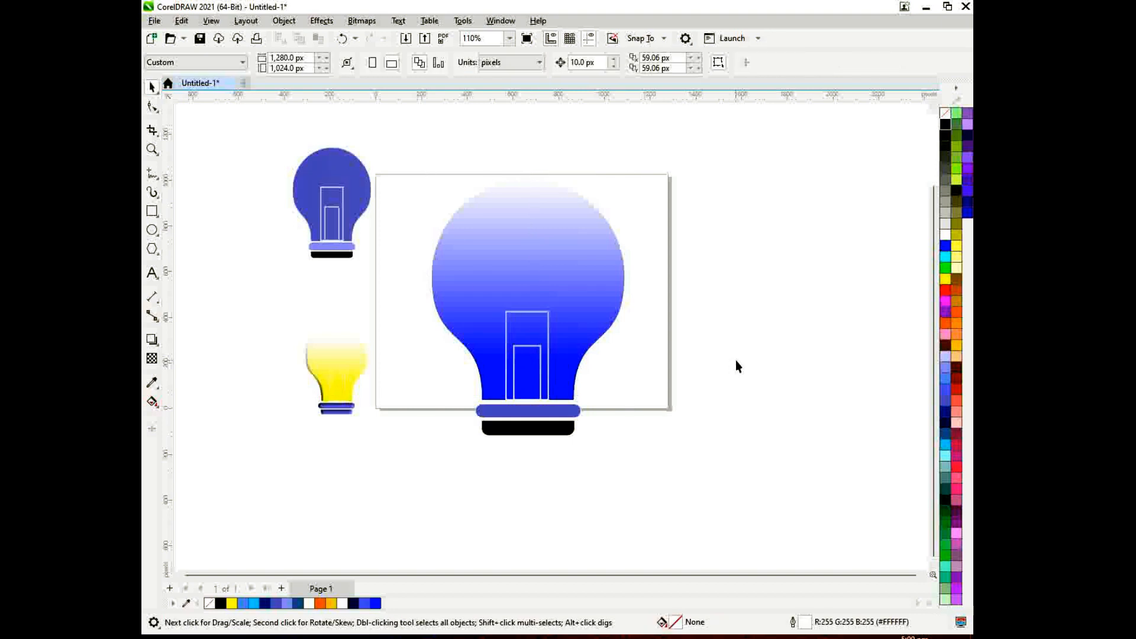
Step: Change the bulb shape's transparency to an elliptical fountain that is clearest at the centre
{"action": "left_click", "coordinate": [537, 185]}
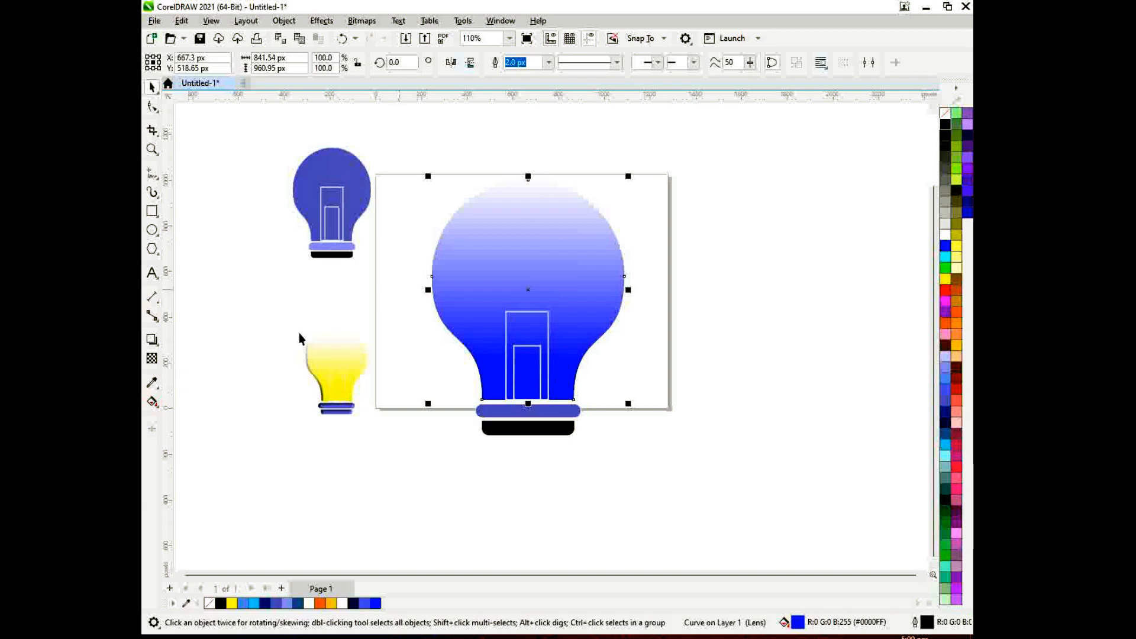
{"action": "left_click", "coordinate": [152, 359]}
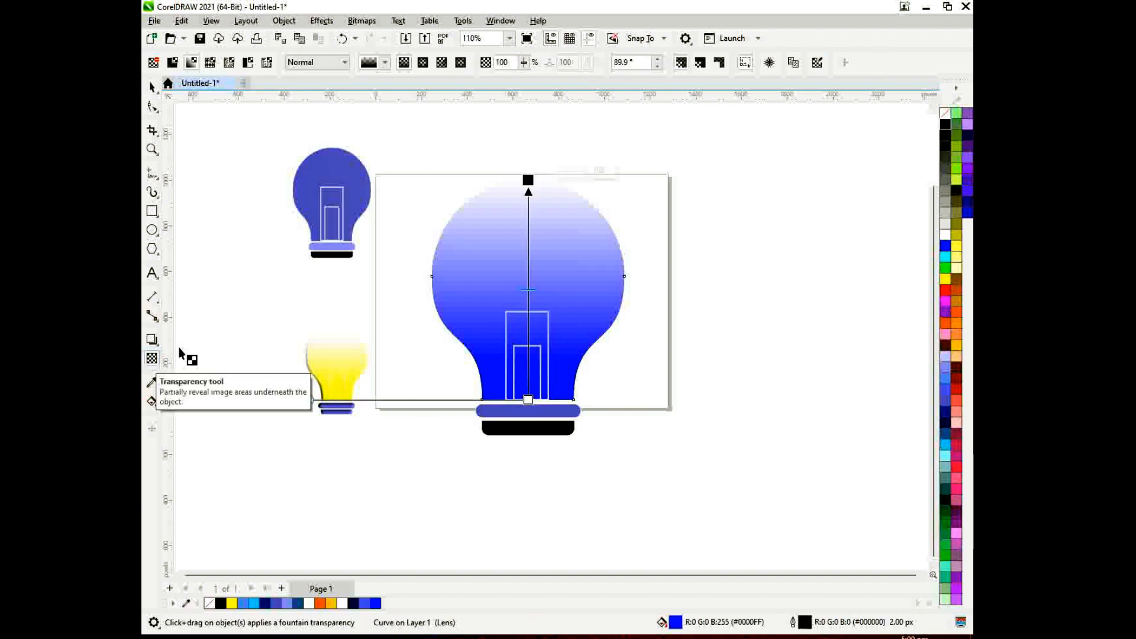
{"action": "left_click", "coordinate": [424, 65]}
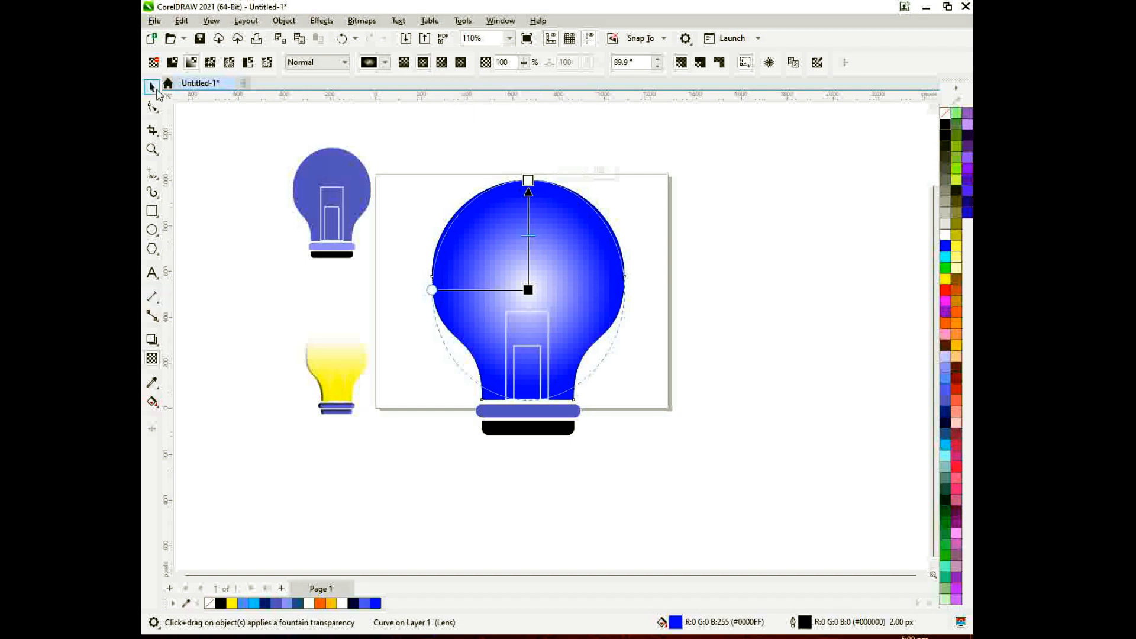
{"action": "left_click", "coordinate": [157, 92]}
{"action": "left_click", "coordinate": [677, 496]}
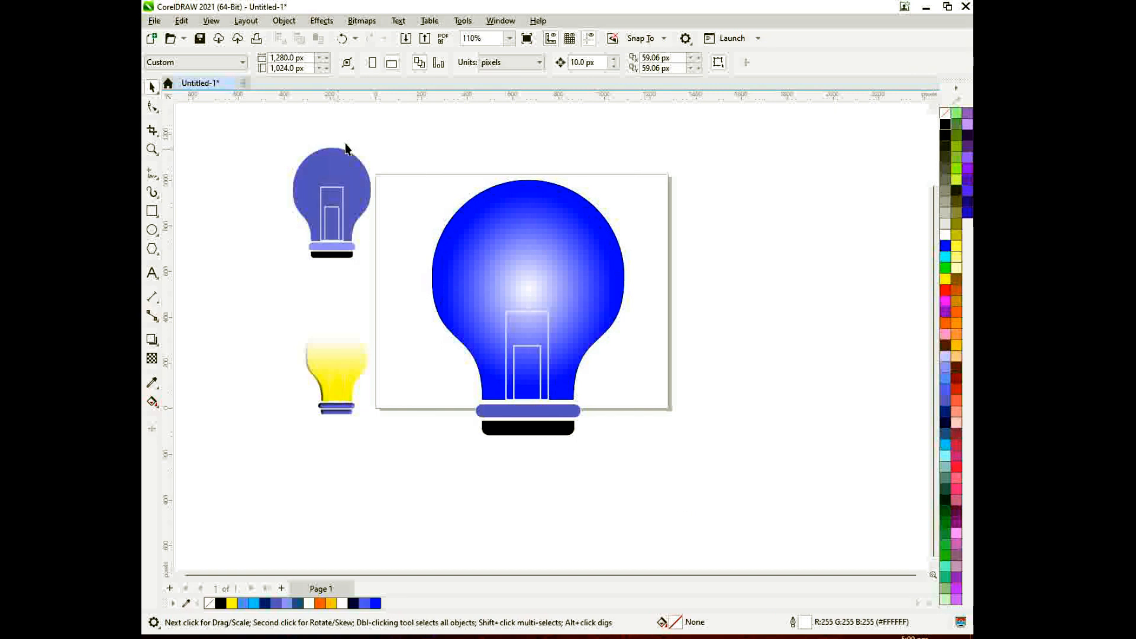
Step: Group all five parts of the bulb and convert the group to a 300 dpi RGB bitmap
{"action": "left_click_drag", "start_coordinate": [391, 152], "coordinate": [668, 488]}
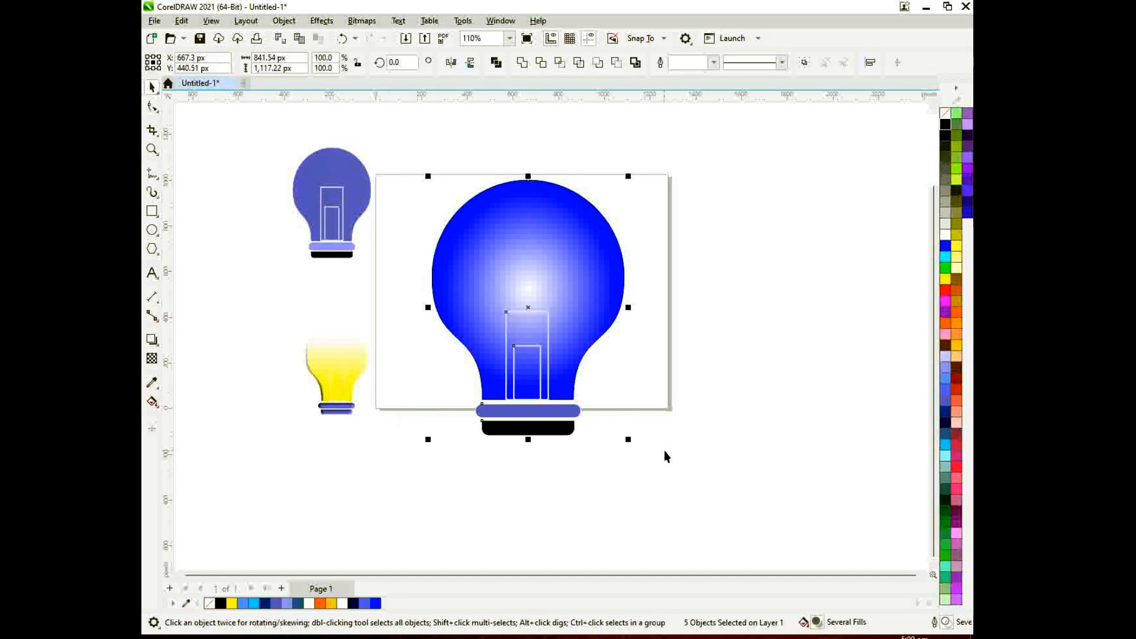
{"action": "key", "text": "ctrl+g"}
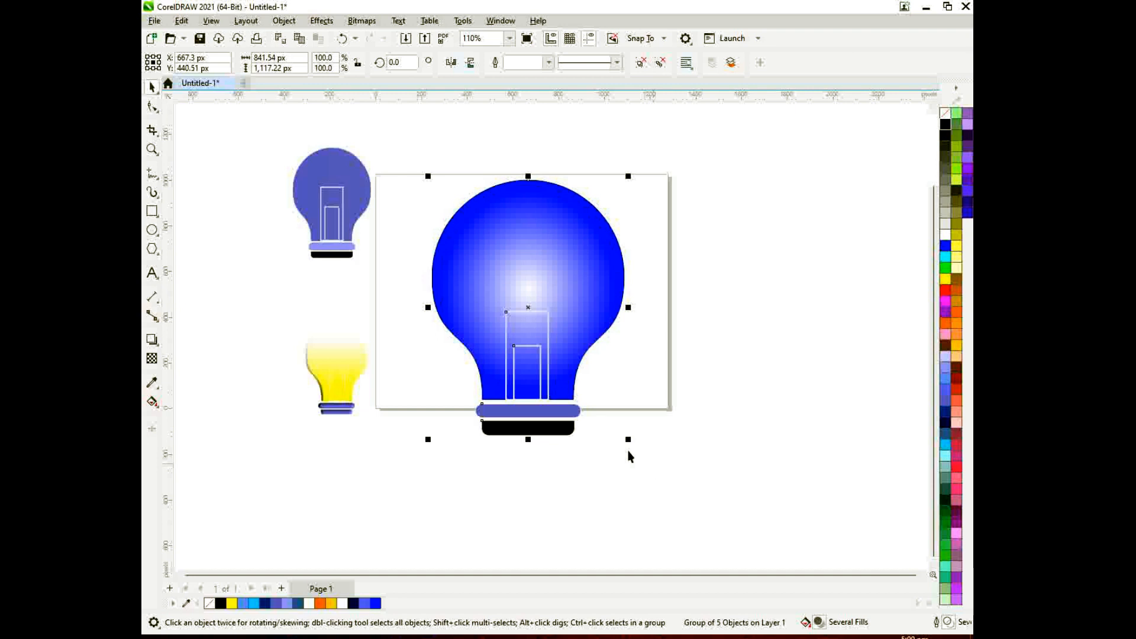
{"action": "left_click", "coordinate": [374, 25]}
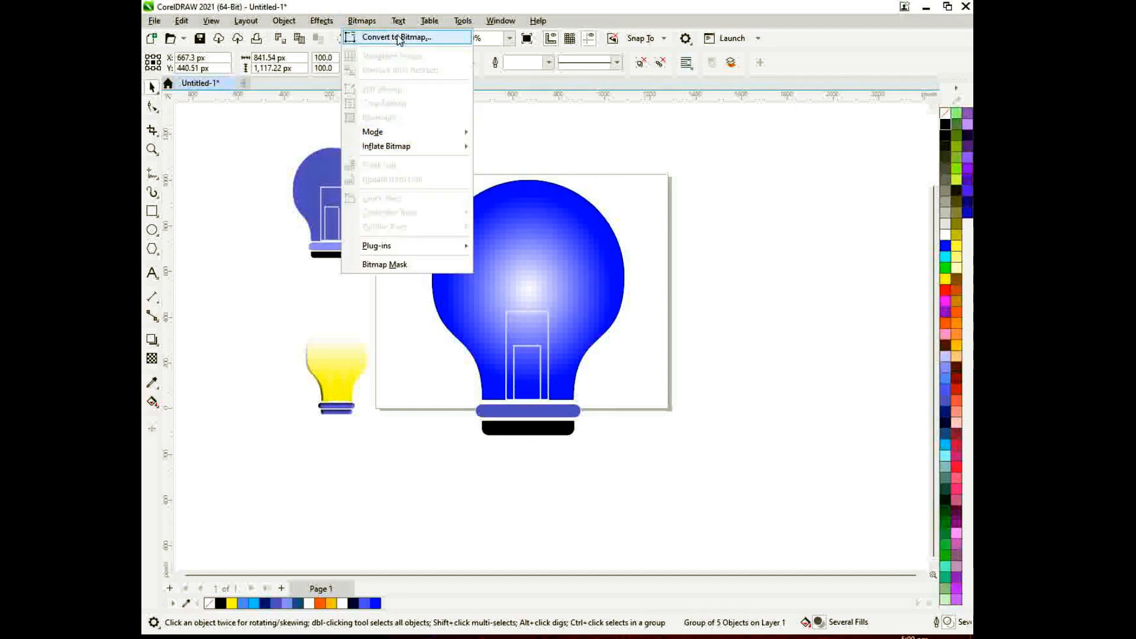
{"action": "left_click", "coordinate": [396, 36]}
{"action": "left_click", "coordinate": [592, 393]}
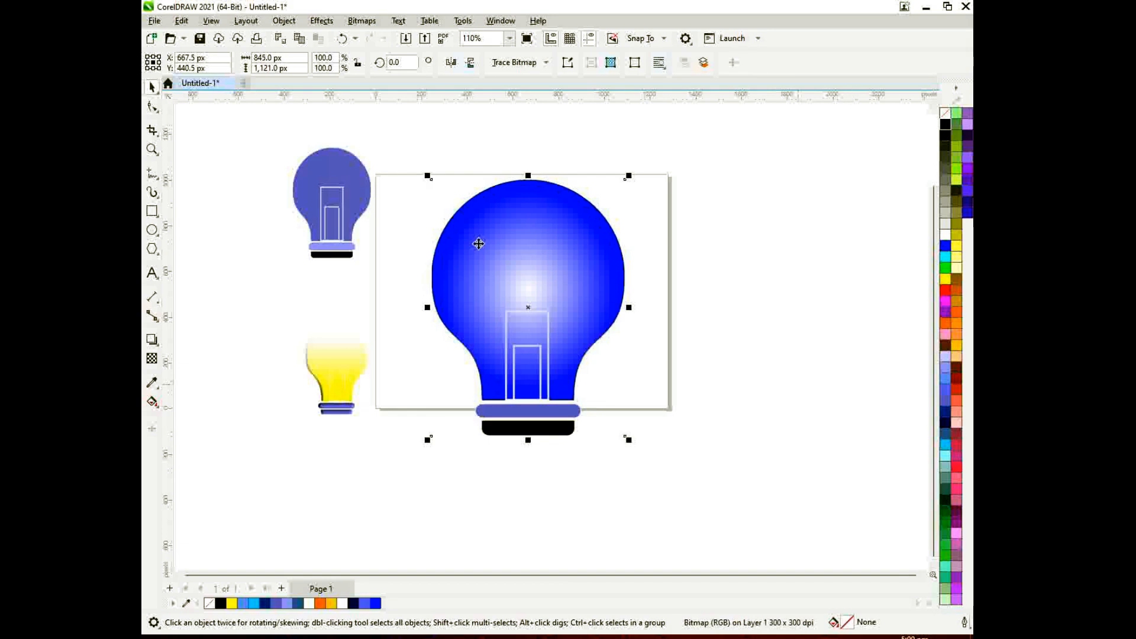
{"action": "left_click", "coordinate": [322, 20]}
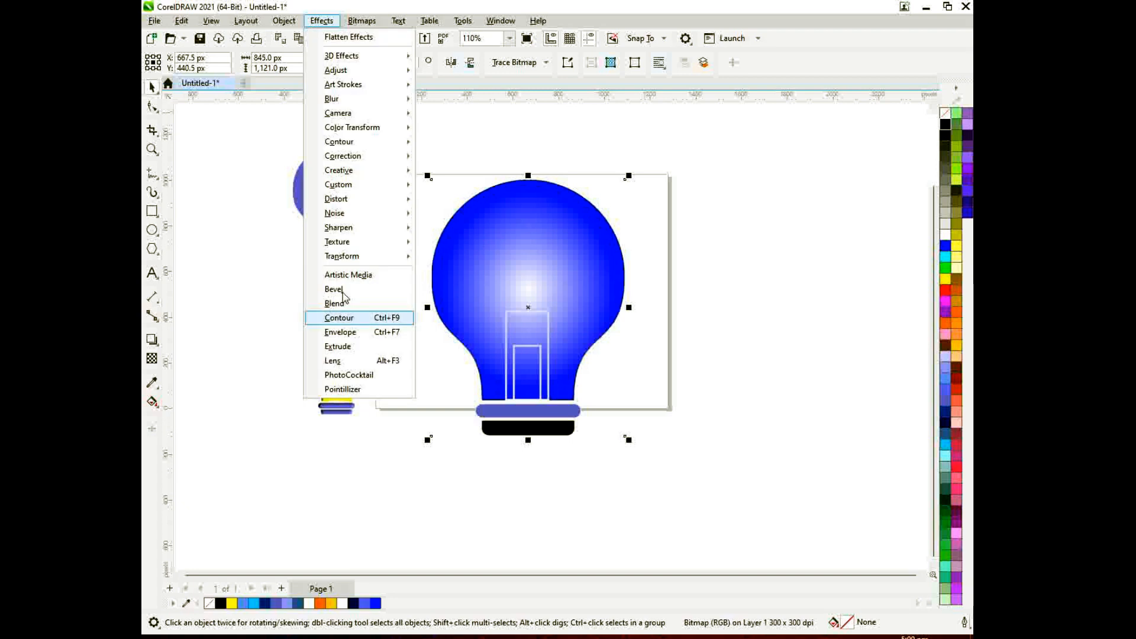
{"action": "mouse_move", "coordinate": [379, 242]}
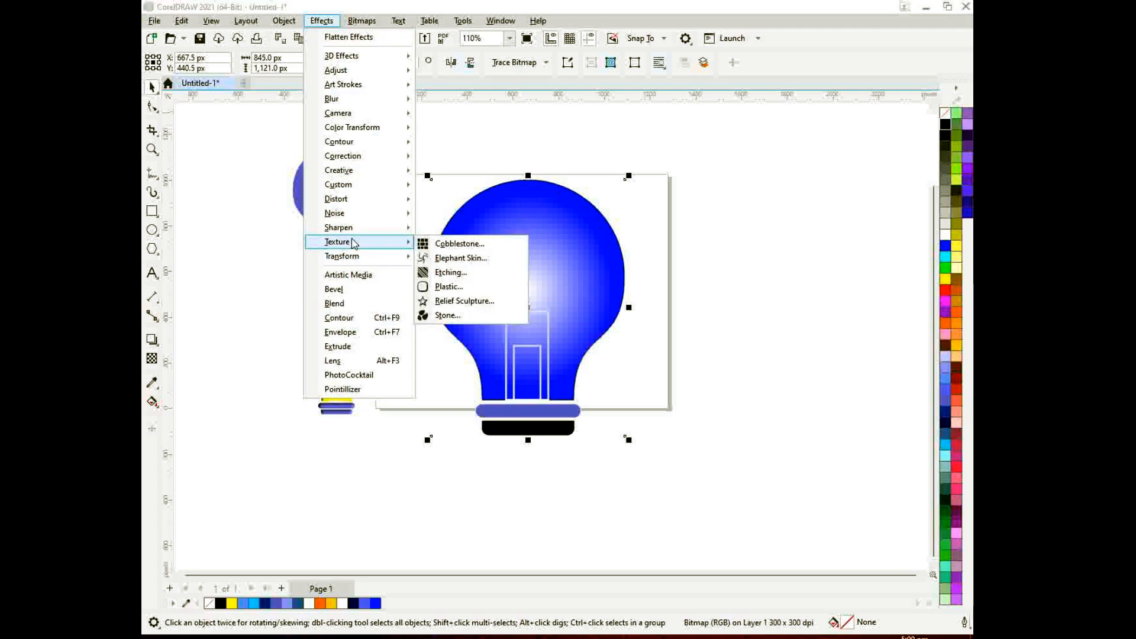
{"action": "left_click", "coordinate": [432, 289]}
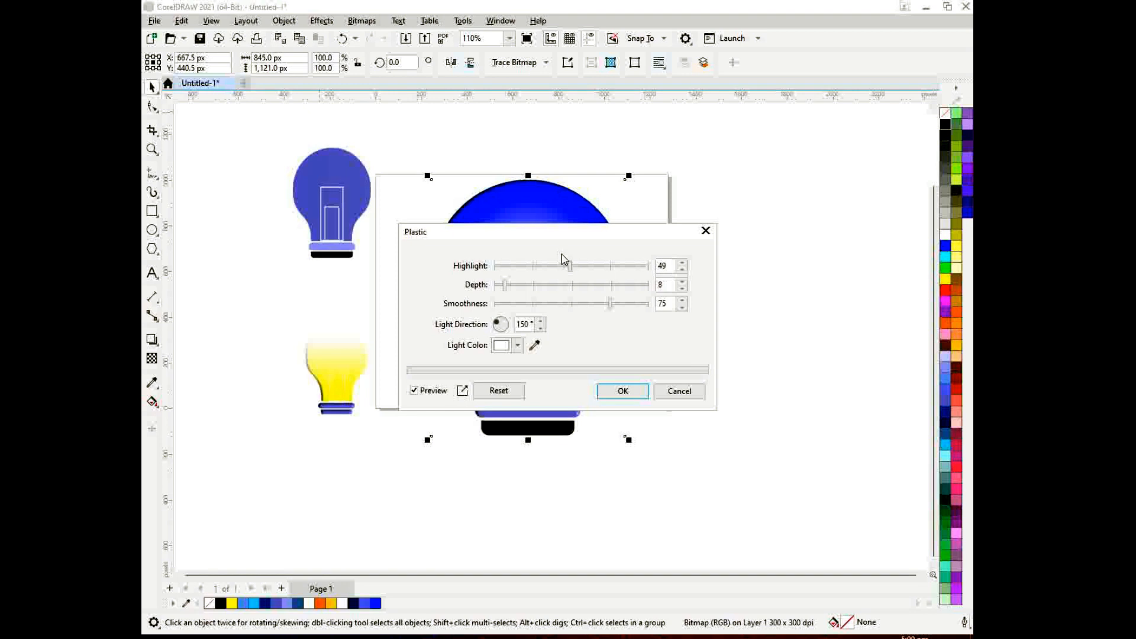
{"action": "left_click_drag", "start_coordinate": [563, 233], "coordinate": [777, 332]}
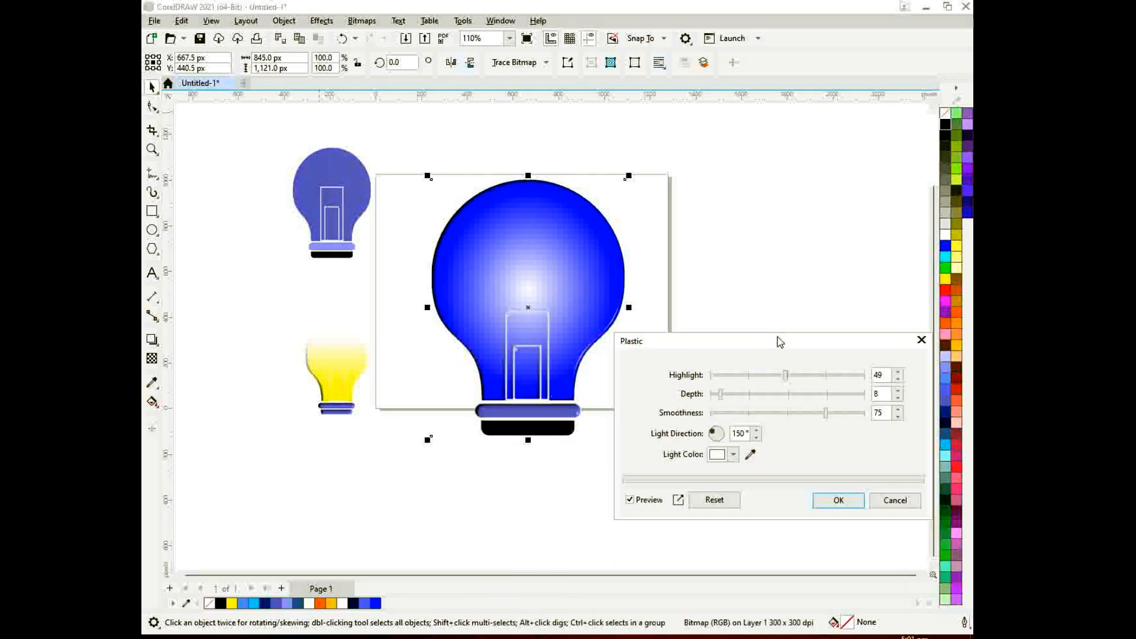
{"action": "left_click", "coordinate": [718, 457]}
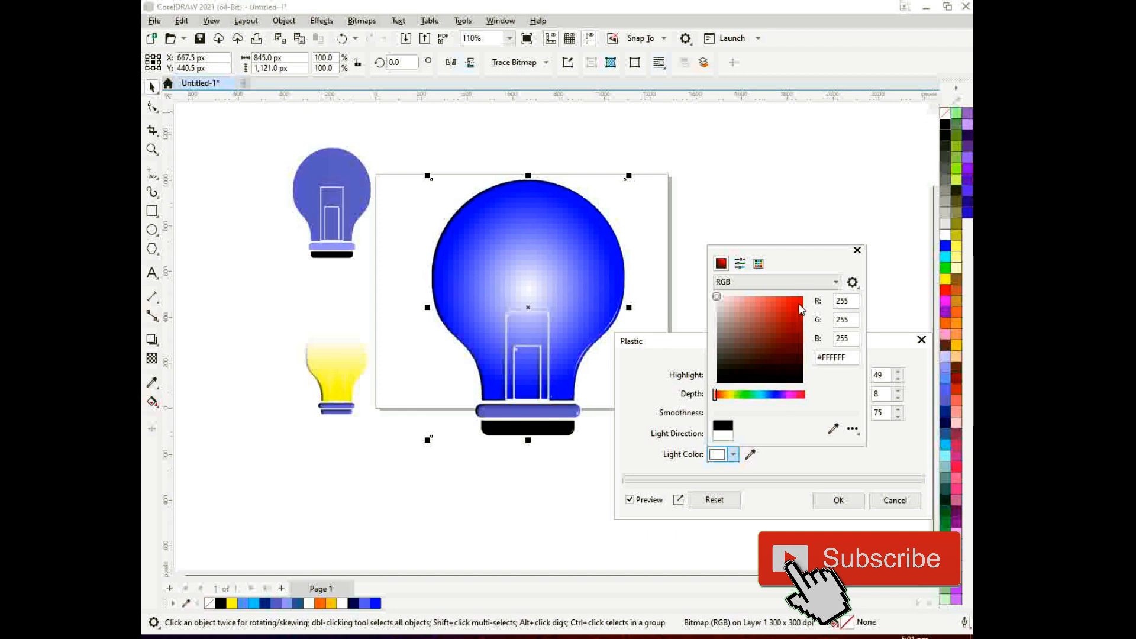
{"action": "left_click_drag", "start_coordinate": [800, 308], "coordinate": [810, 300]}
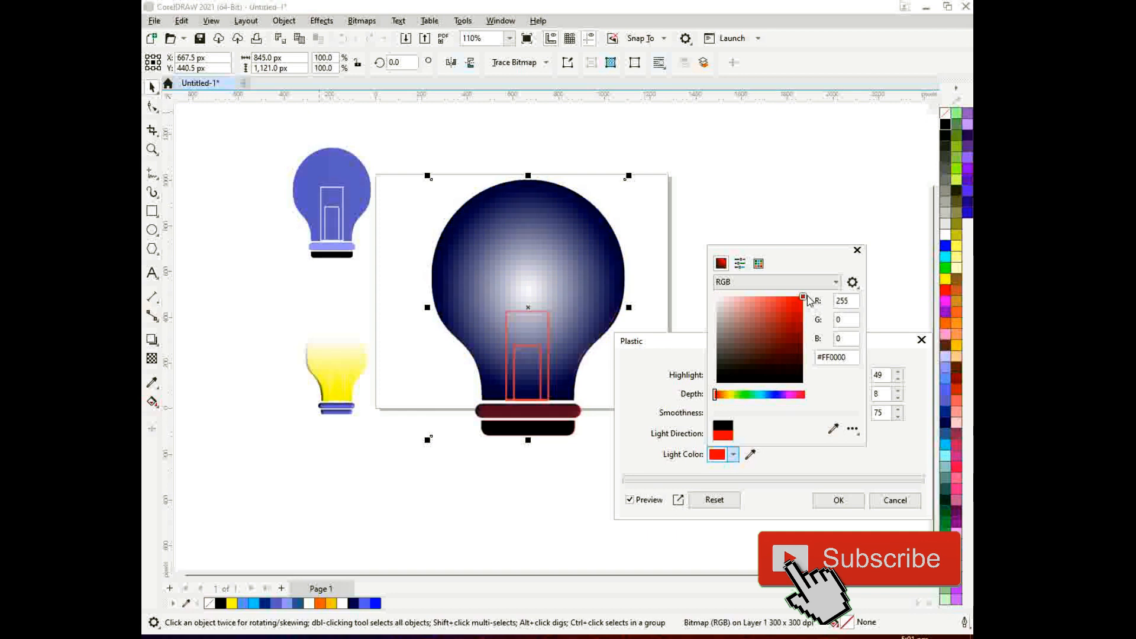
{"action": "left_click", "coordinate": [733, 396]}
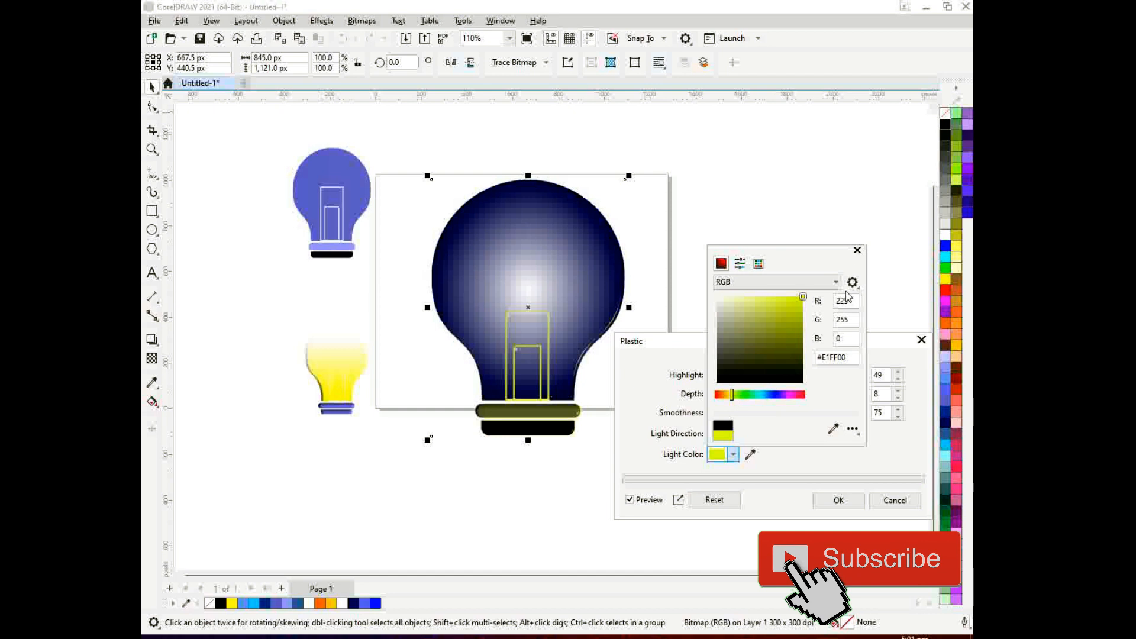
{"action": "left_click", "coordinate": [857, 251]}
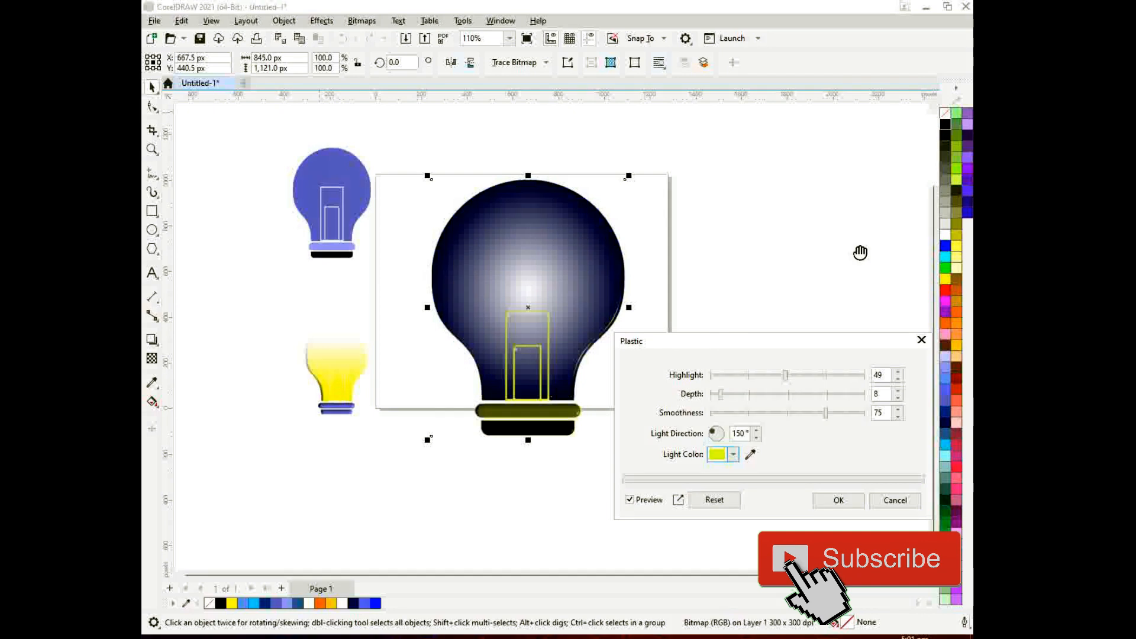
{"action": "left_click", "coordinate": [895, 500]}
{"action": "left_click", "coordinate": [788, 507]}
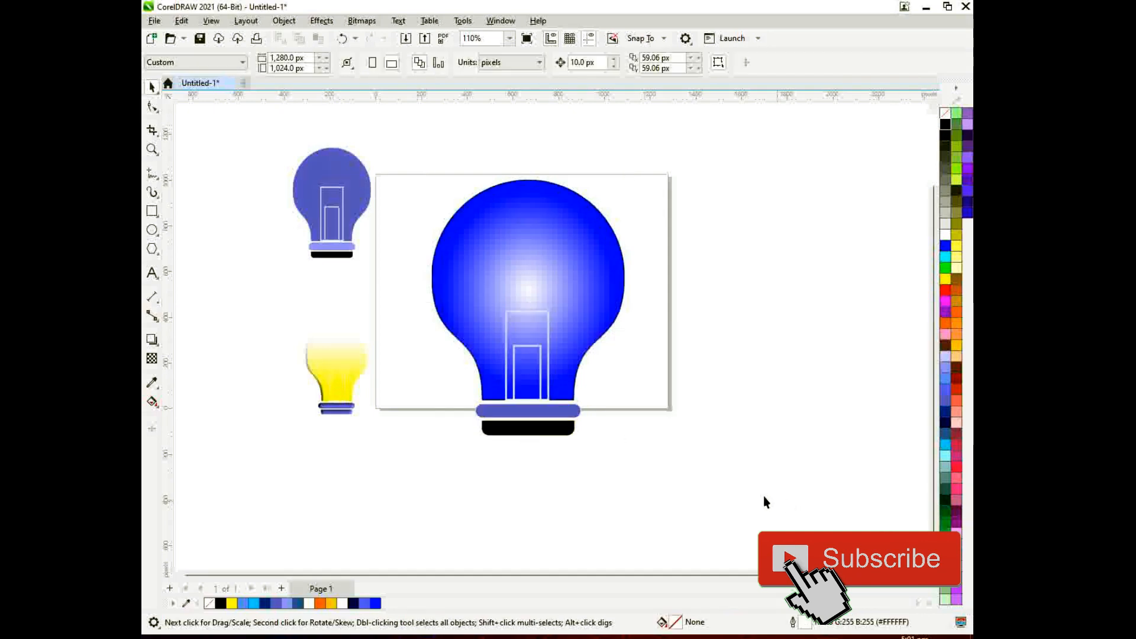
Step: Scale the bulb bitmap to about 72.3% around its centre and move it slightly up and left within the page
{"action": "left_click", "coordinate": [528, 297]}
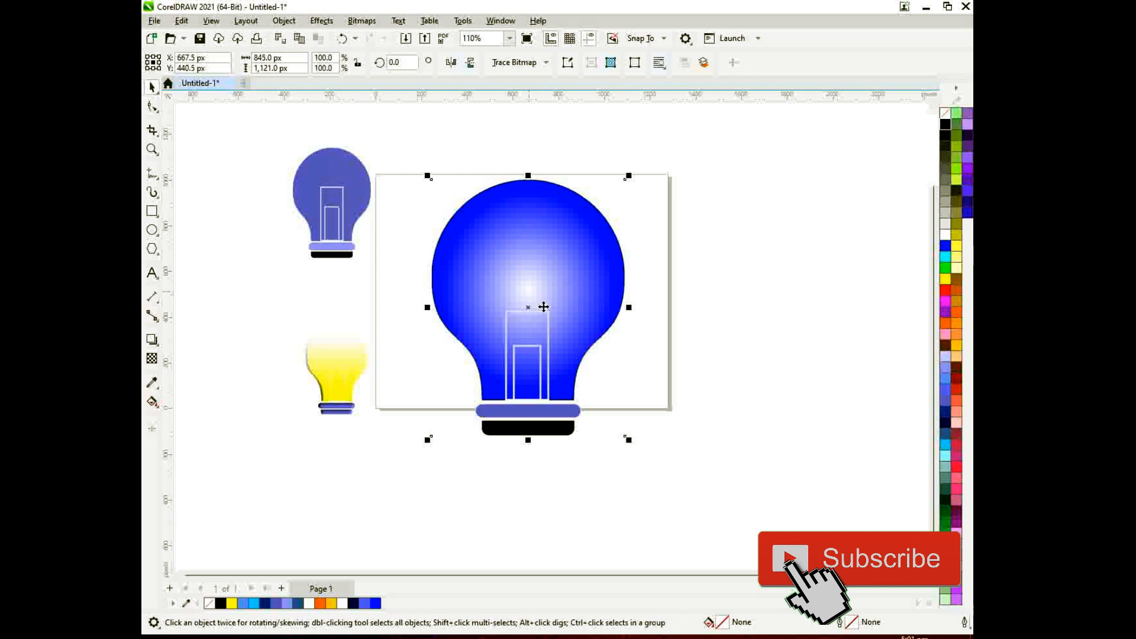
{"action": "left_click_drag", "start_coordinate": [626, 438], "coordinate": [610, 410]}
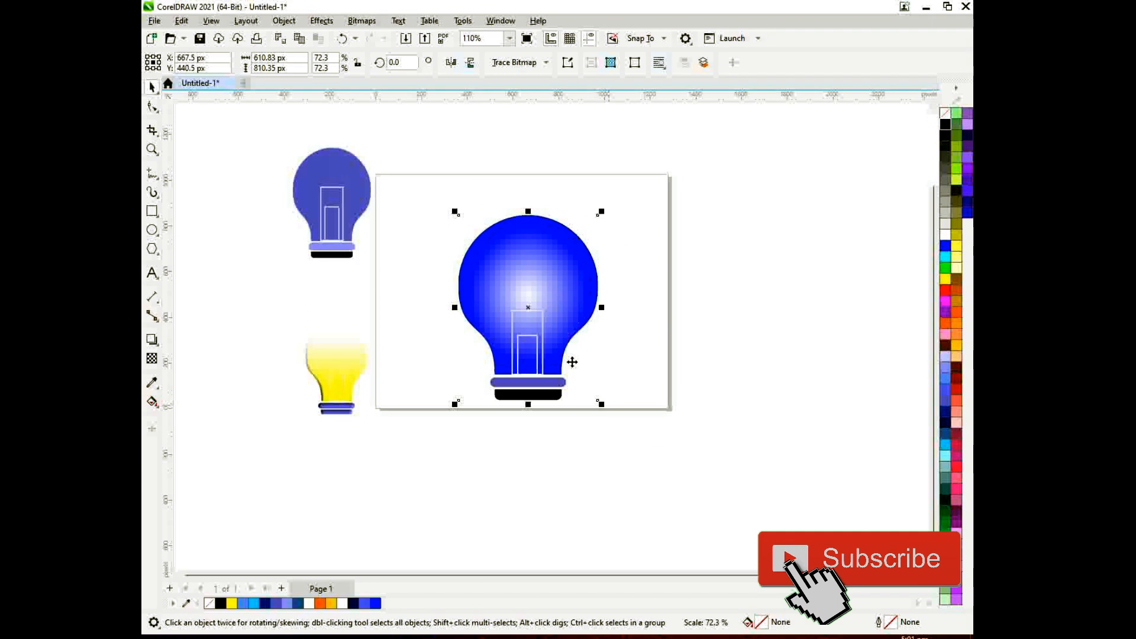
{"action": "left_click_drag", "start_coordinate": [528, 306], "coordinate": [517, 285]}
{"action": "left_click", "coordinate": [683, 334]}
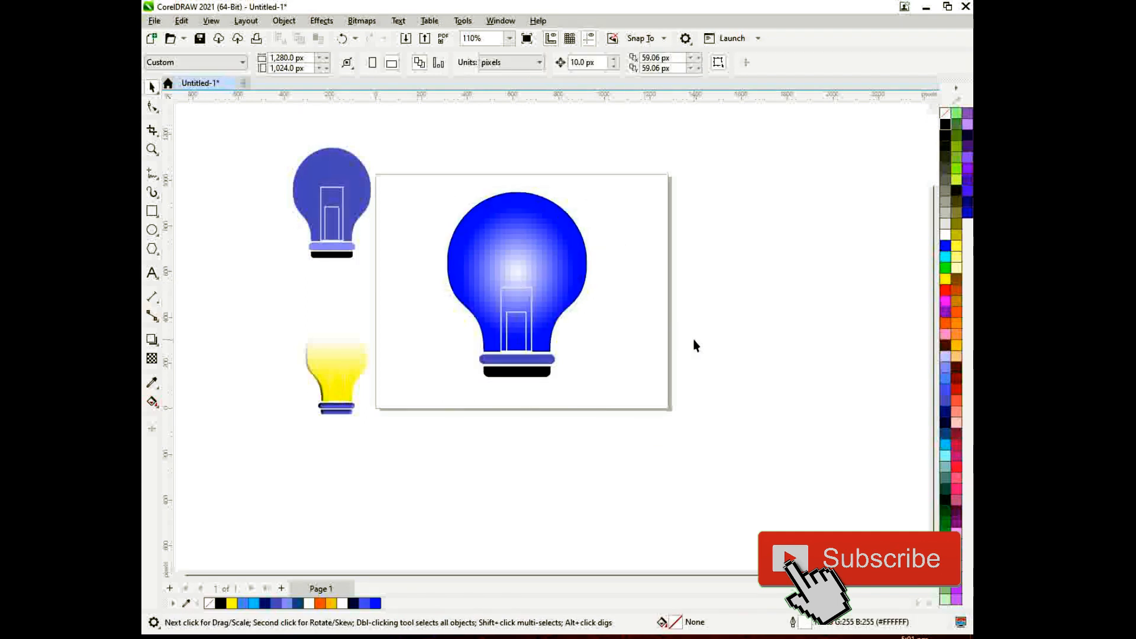